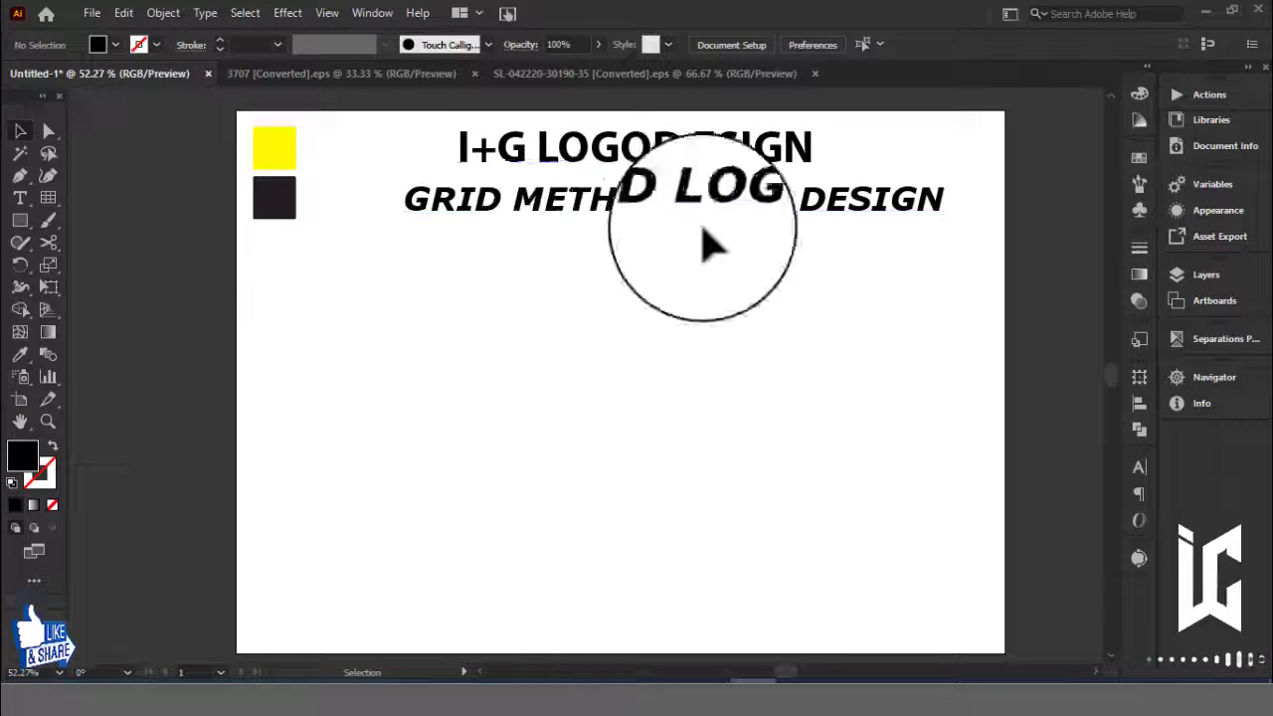
Browse the Effect and View menus, then reveal the Line Segment tool's flyout of drawing tools.
{"action": "left_click", "coordinate": [285, 12]}
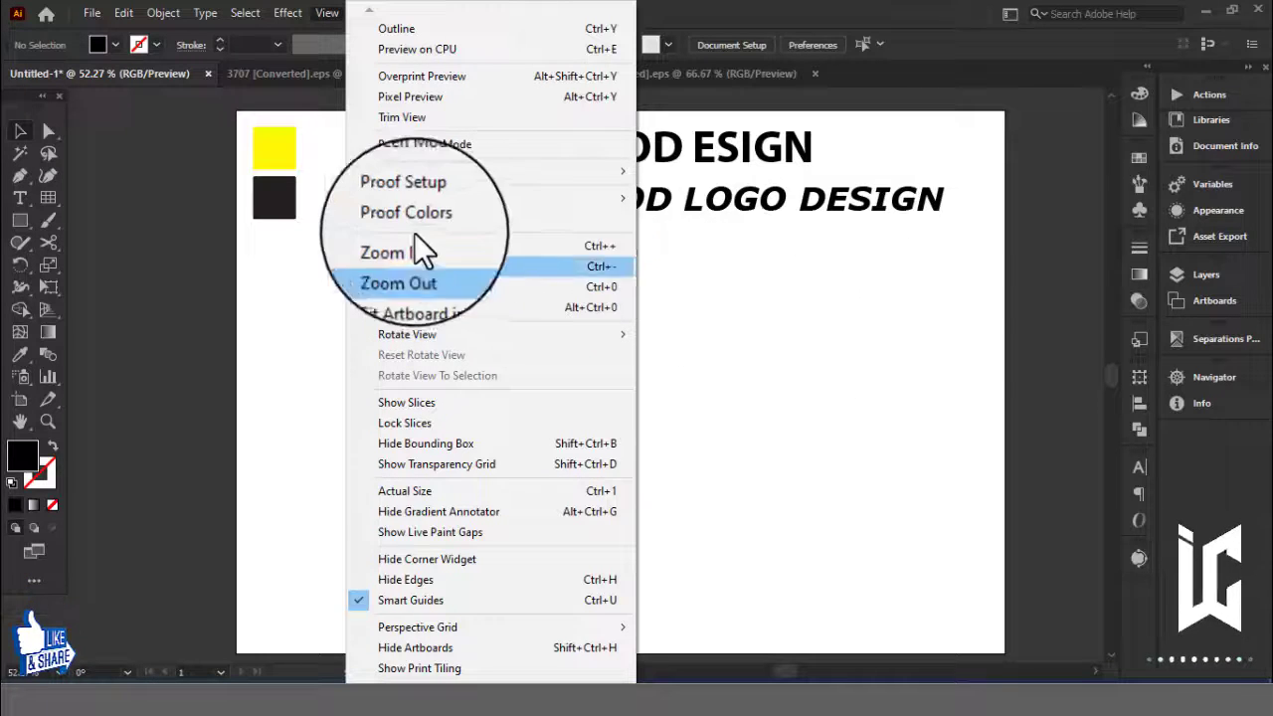
{"action": "left_click", "coordinate": [684, 312]}
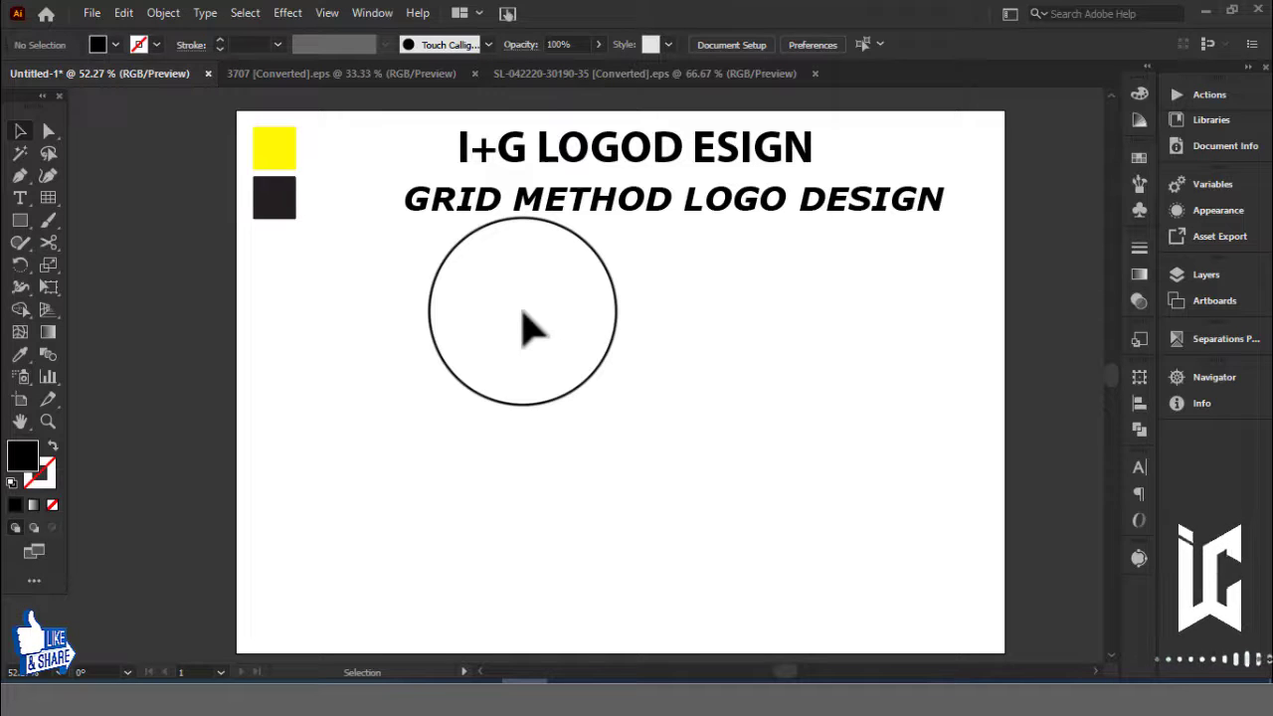
{"action": "right_click", "coordinate": [54, 196]}
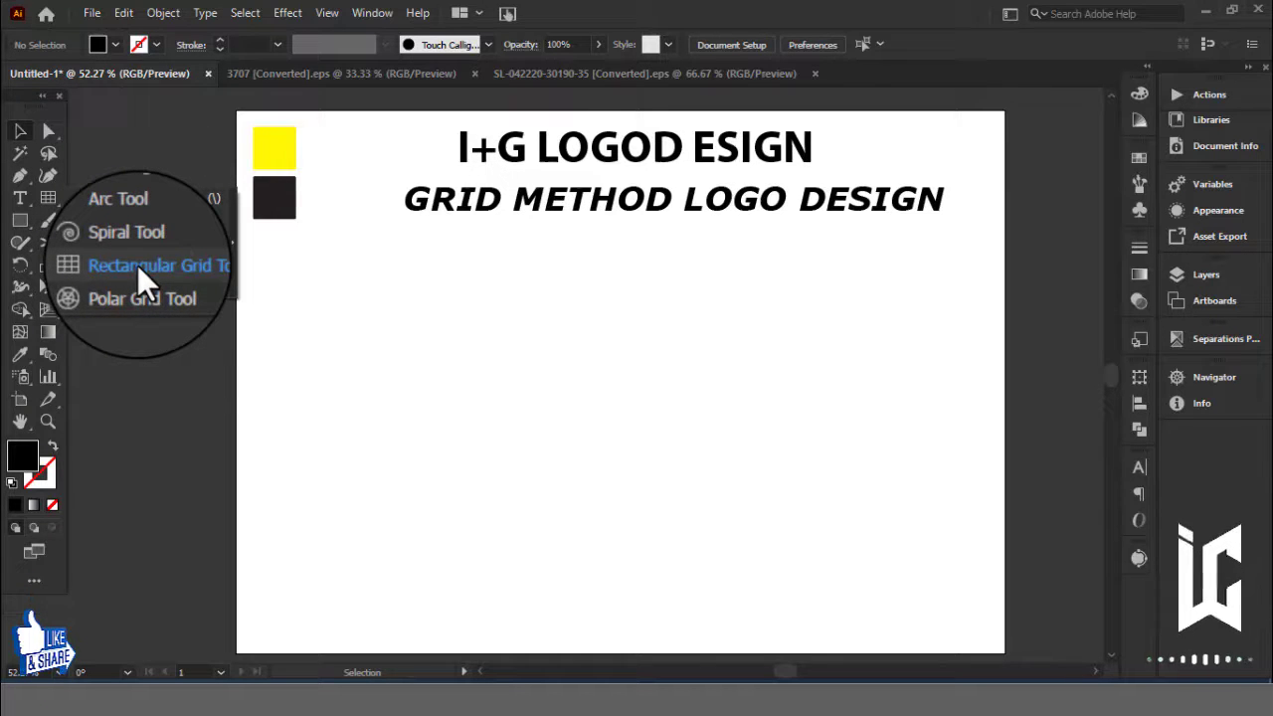
Create a rectangular grid with 4 horizontal and 3 vertical dividers.
{"action": "left_click", "coordinate": [137, 265]}
{"action": "left_click", "coordinate": [648, 391]}
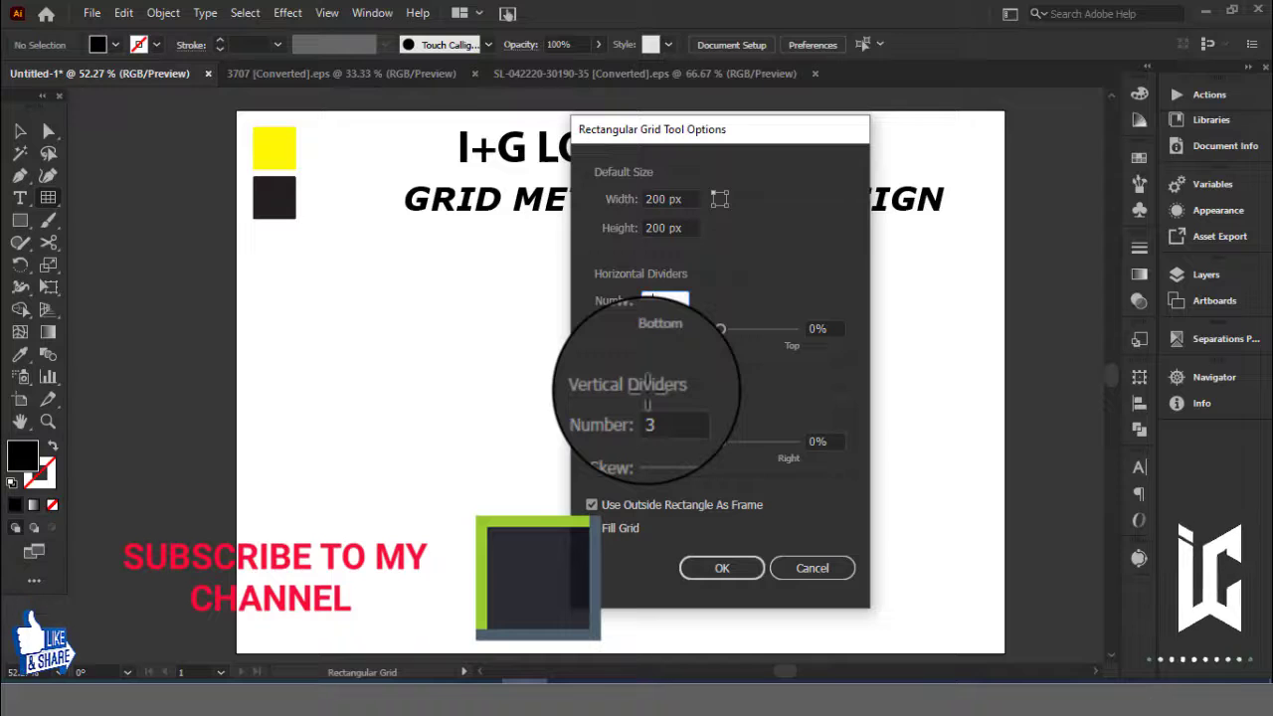
{"action": "key", "text": "Tab"}
{"action": "key", "text": "Tab"}
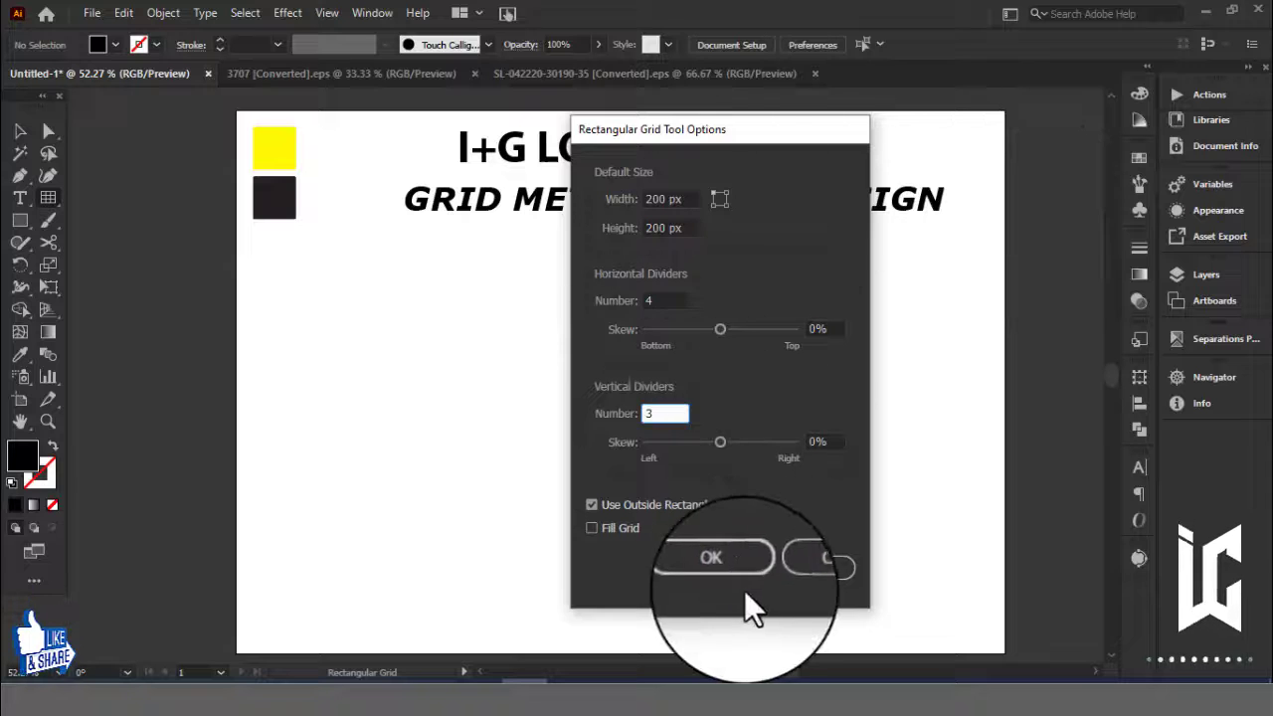
{"action": "left_click", "coordinate": [714, 569]}
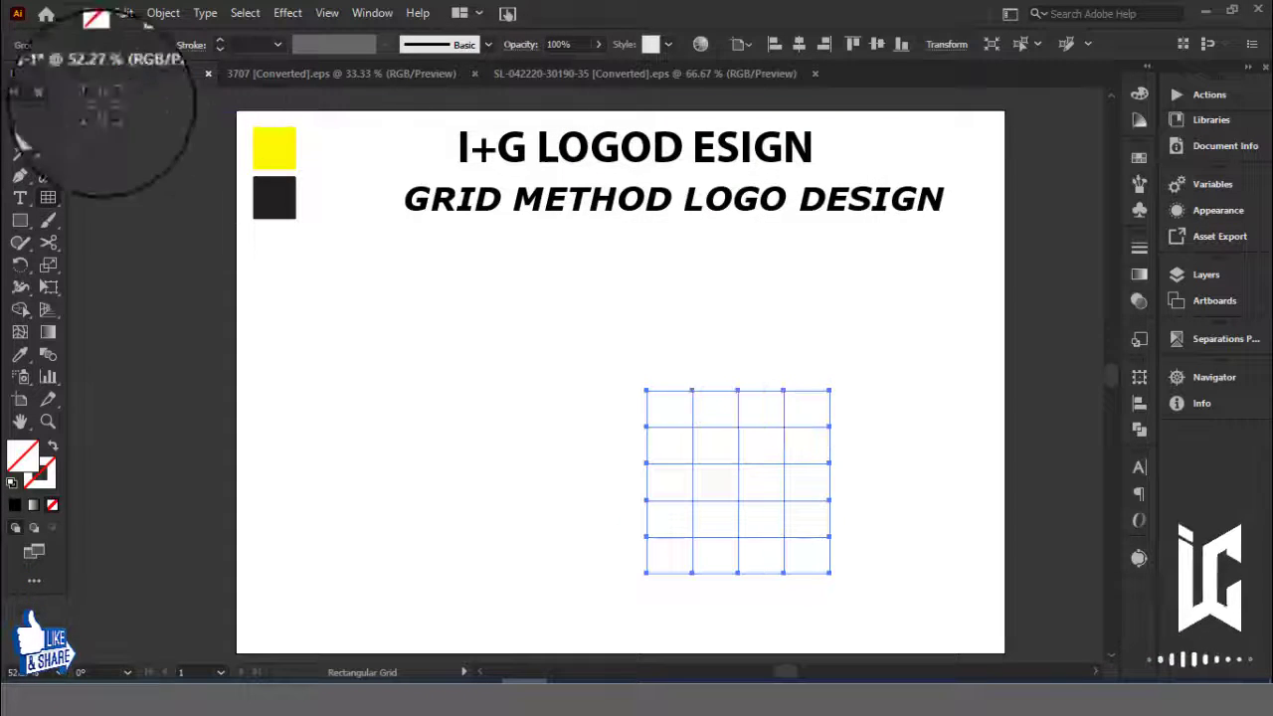
Give the grid a black stroke, enlarge it and move it to the artboard's right.
{"action": "left_click", "coordinate": [20, 130]}
{"action": "left_click", "coordinate": [156, 45]}
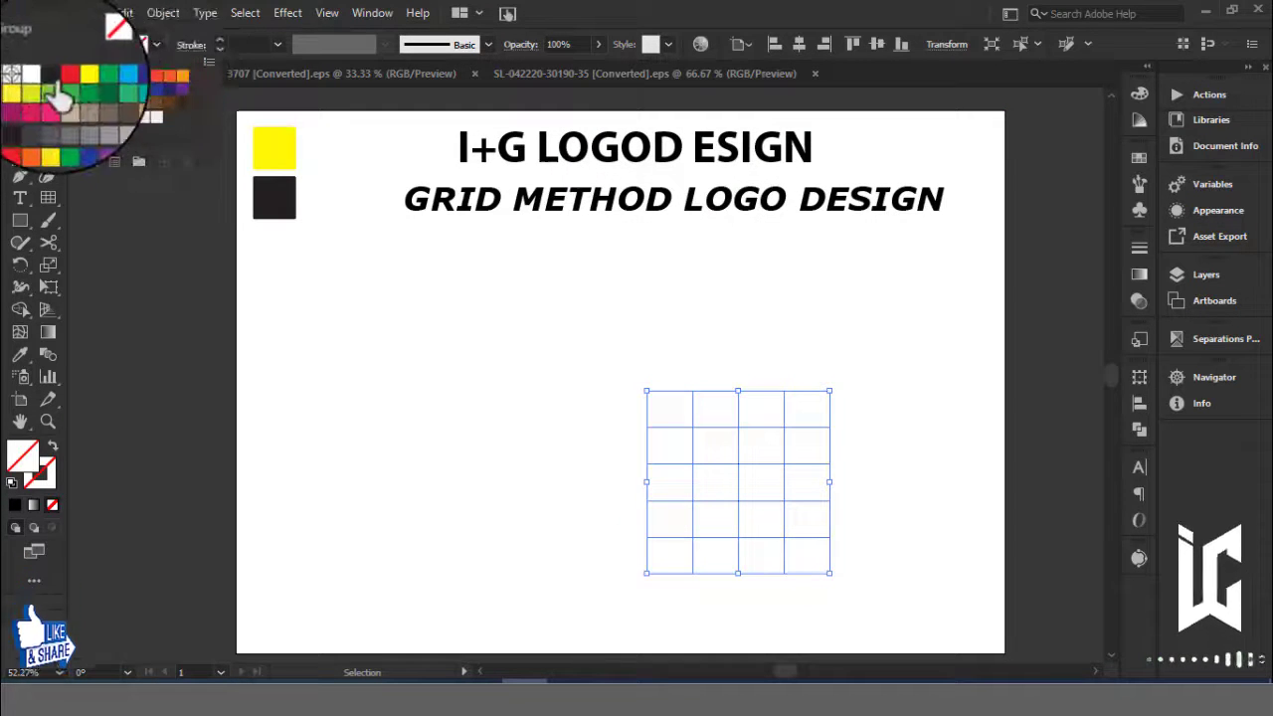
{"action": "left_click", "coordinate": [125, 146]}
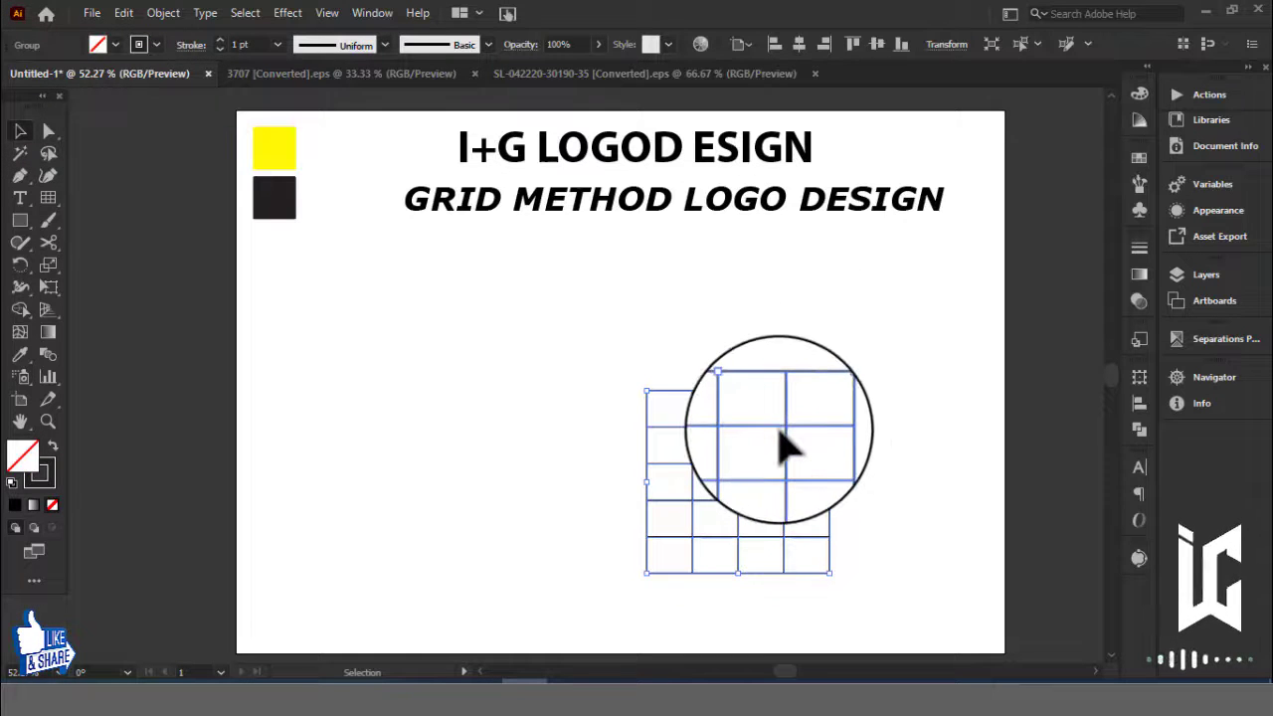
{"action": "left_click_drag", "start_coordinate": [801, 460], "coordinate": [723, 374]}
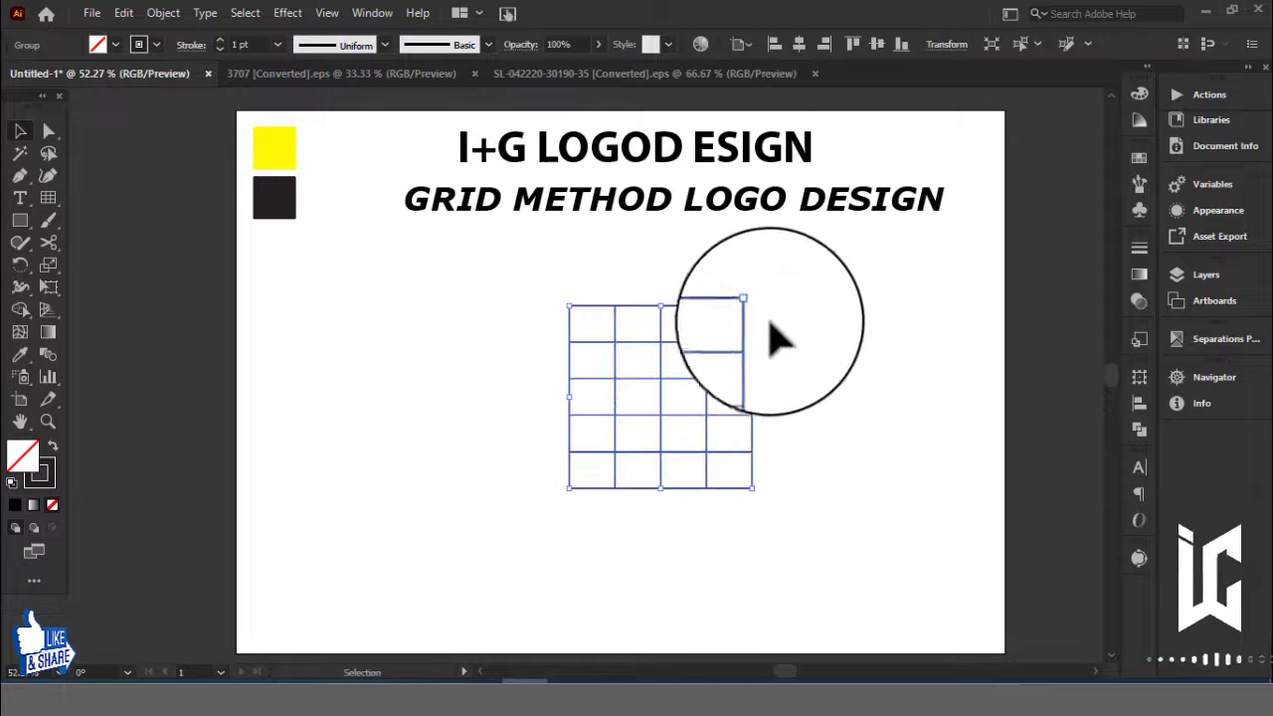
{"action": "left_click_drag", "start_coordinate": [753, 305], "coordinate": [816, 242]}
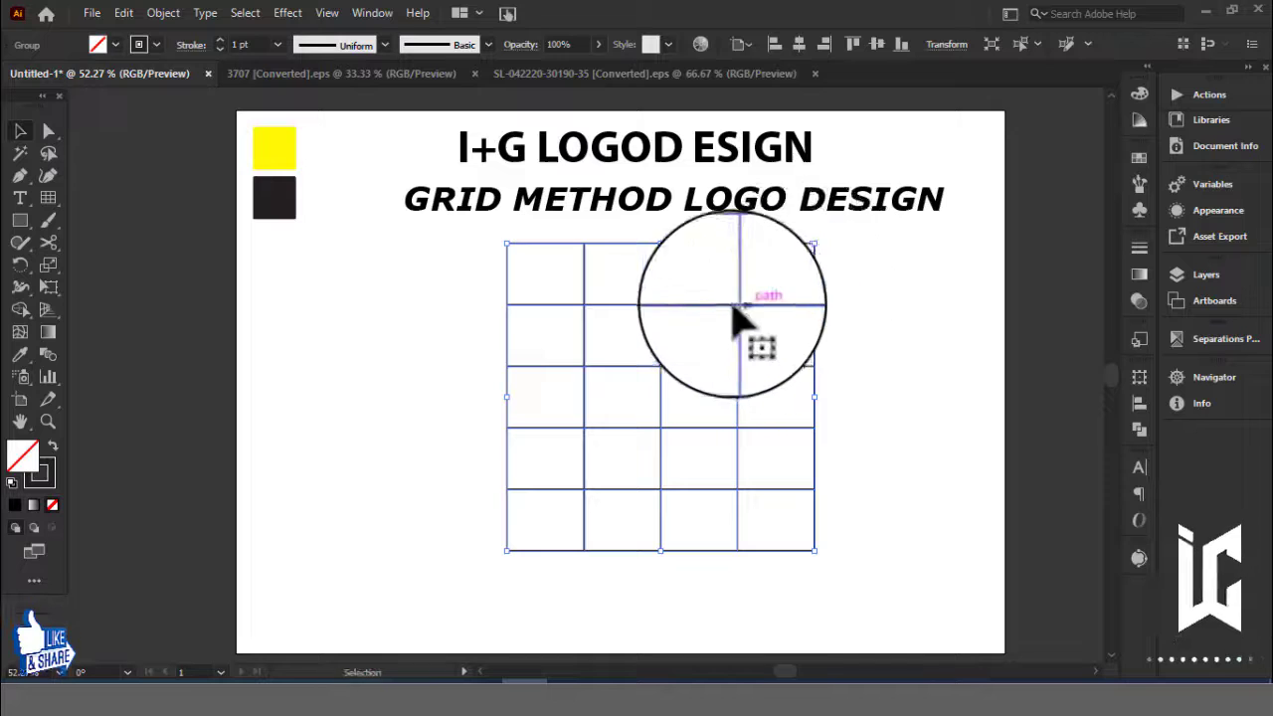
{"action": "left_click", "coordinate": [824, 322]}
{"action": "left_click_drag", "start_coordinate": [756, 323], "coordinate": [885, 336]}
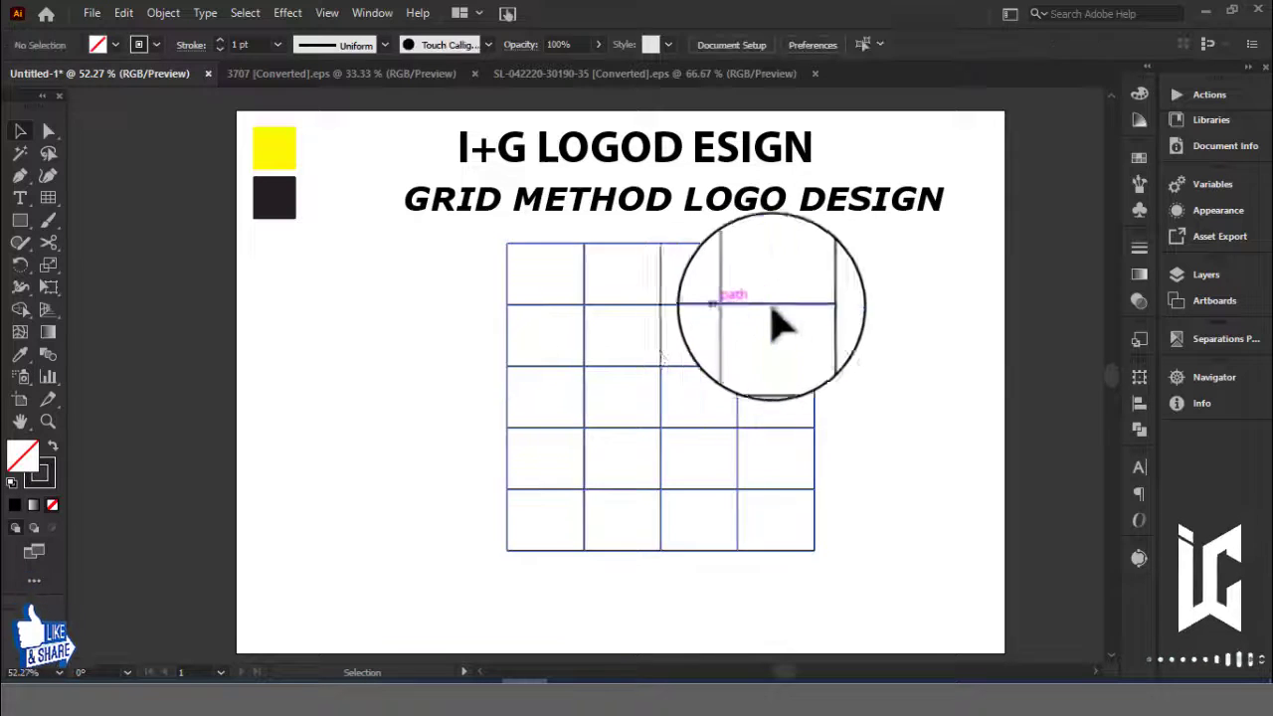
{"action": "left_click", "coordinate": [348, 320]}
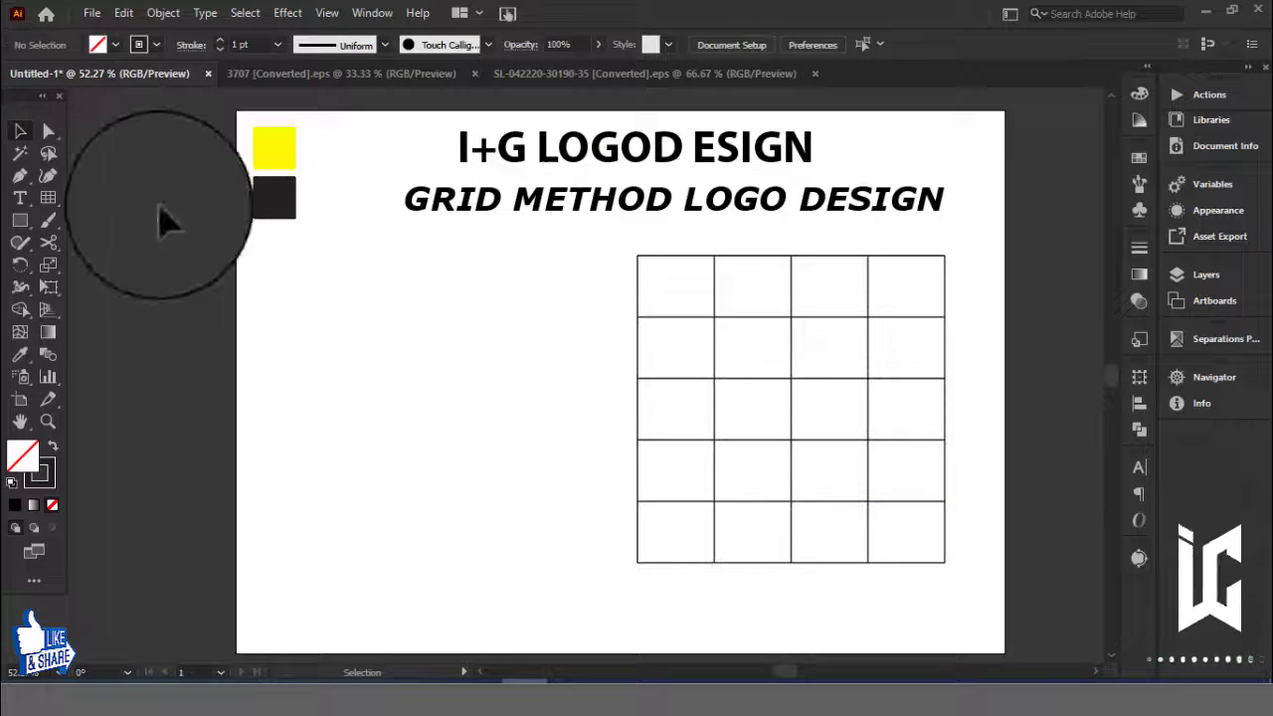
Draw a vertical line and duplicate it with Alt-drag and Ctrl+D into six lines.
{"action": "left_click_drag", "start_coordinate": [47, 198], "coordinate": [117, 198]}
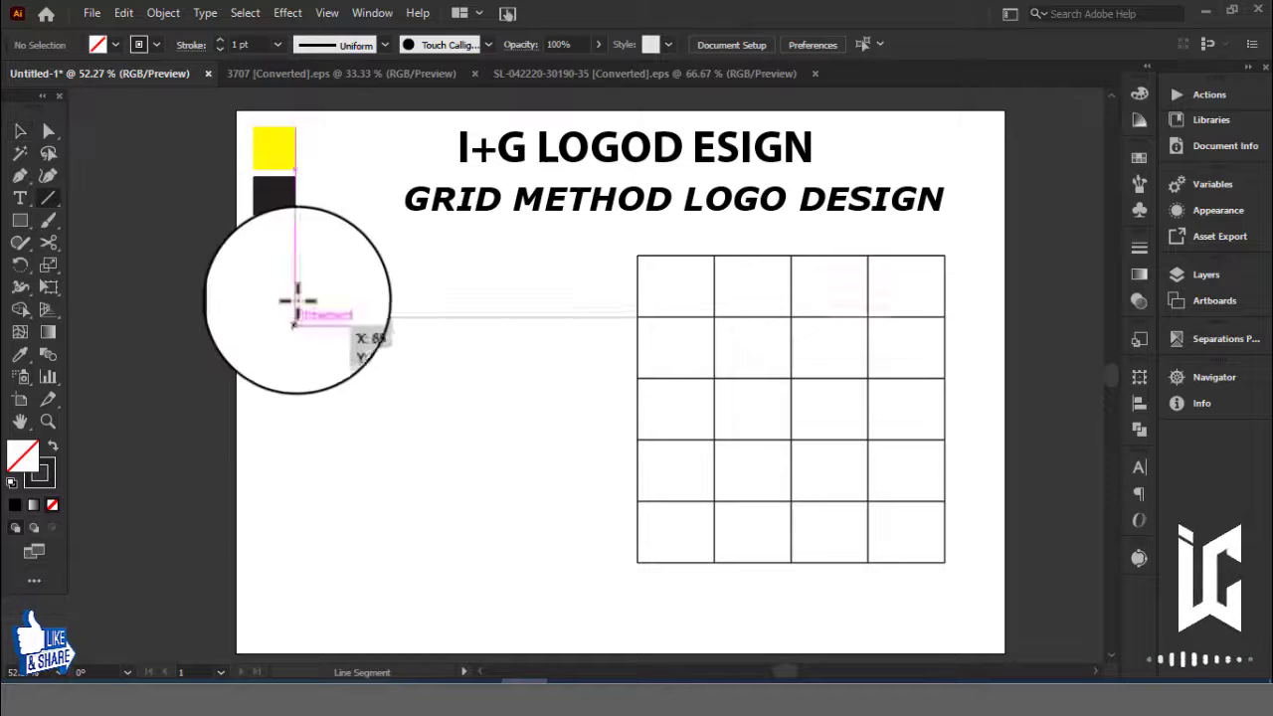
{"action": "left_click_drag", "start_coordinate": [295, 298], "coordinate": [295, 562]}
{"action": "left_click", "coordinate": [18, 129]}
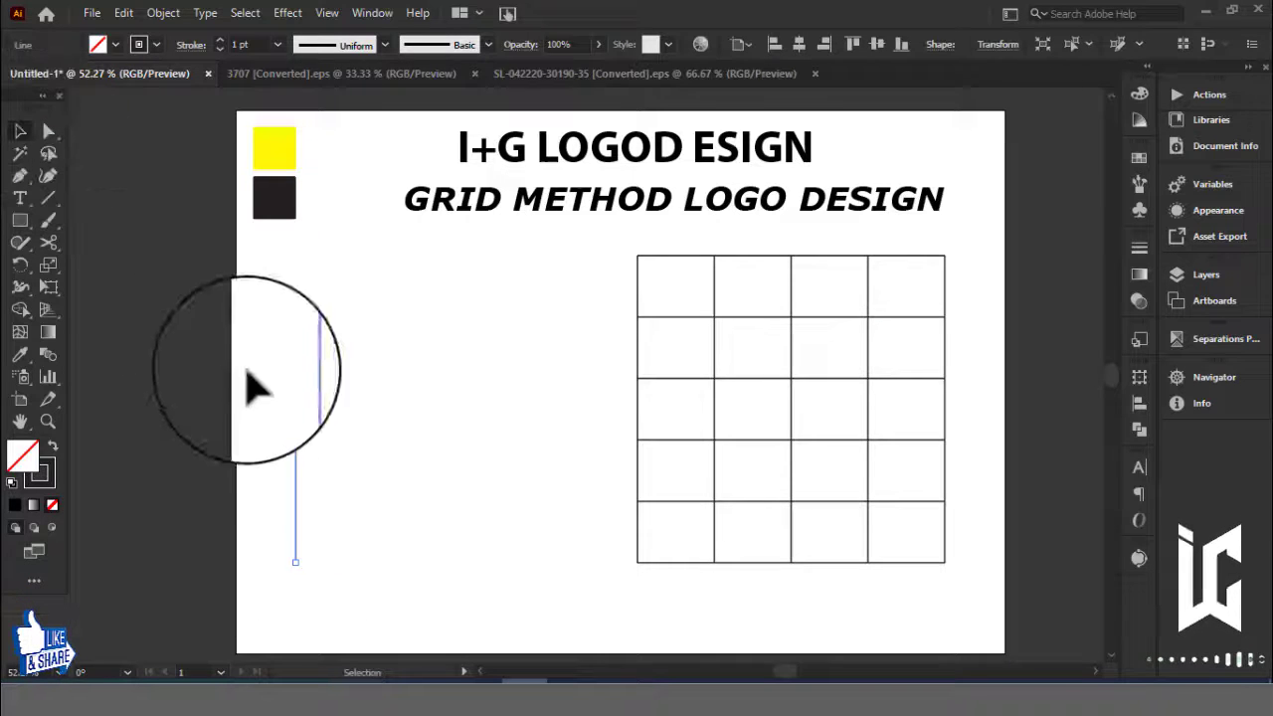
{"action": "left_click_drag", "start_coordinate": [295, 410], "coordinate": [326, 398]}
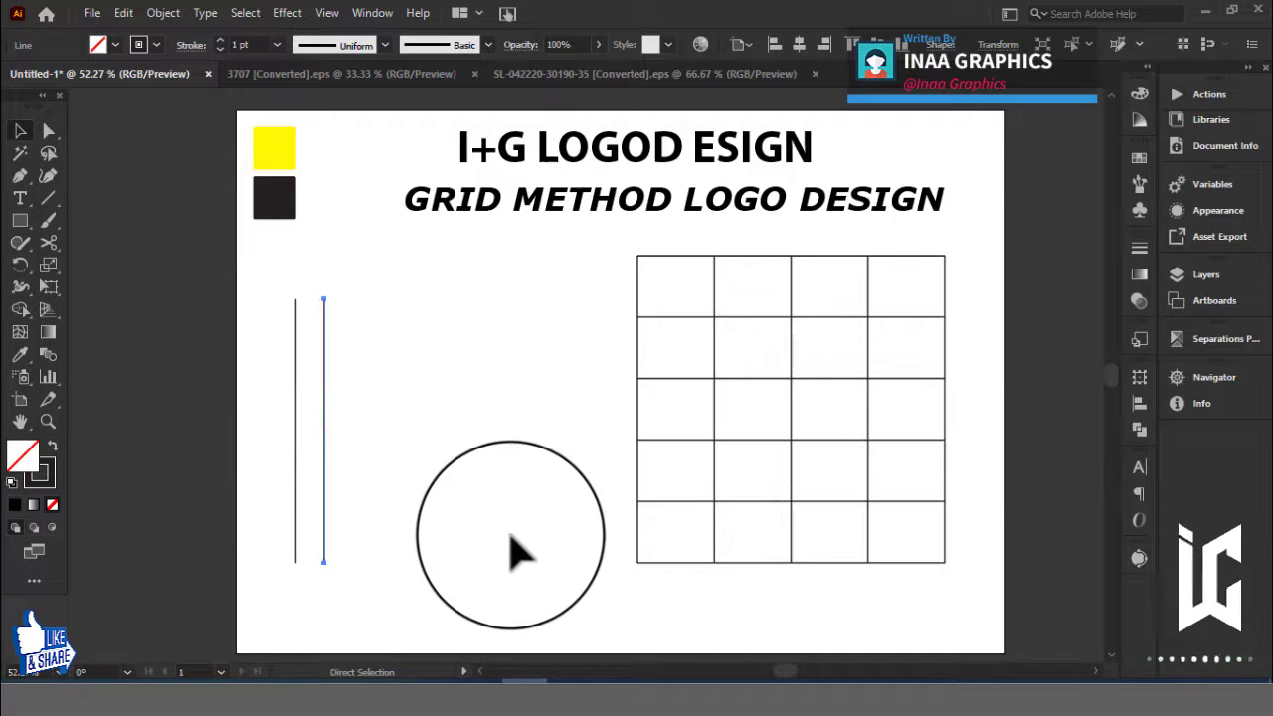
{"action": "key", "text": "ctrl+d"}
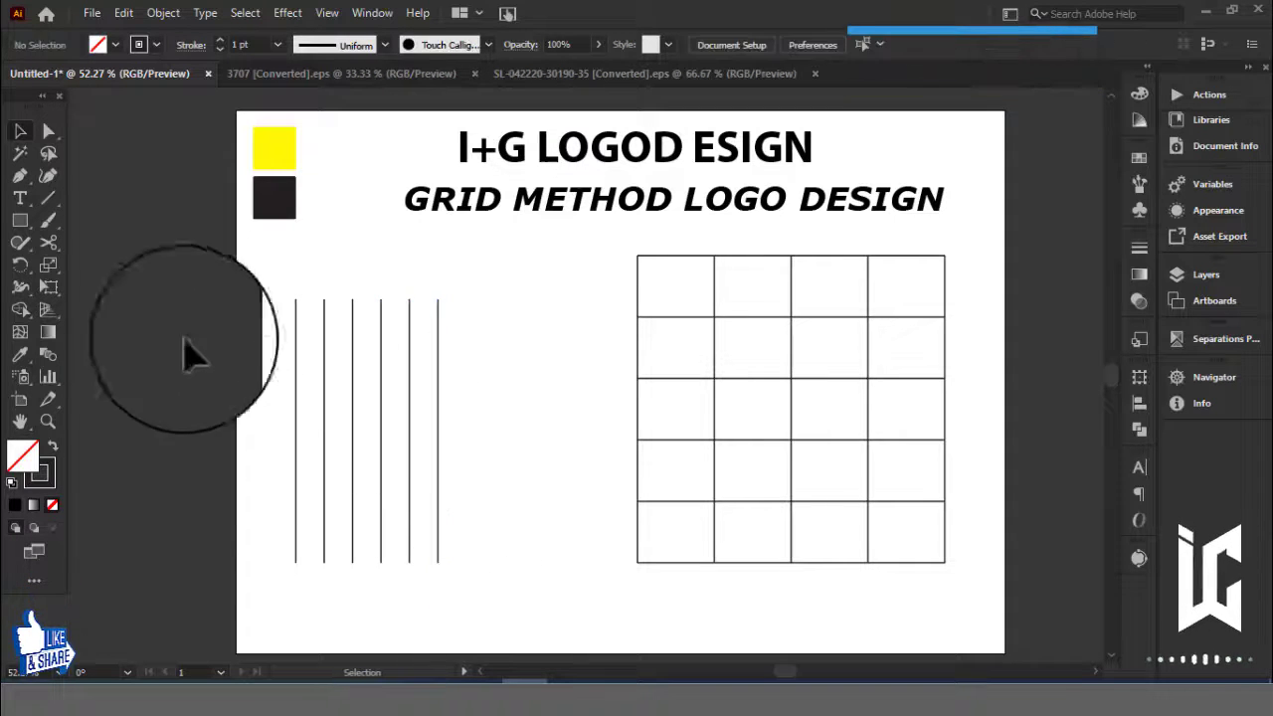
{"action": "left_click_drag", "start_coordinate": [185, 352], "coordinate": [437, 324]}
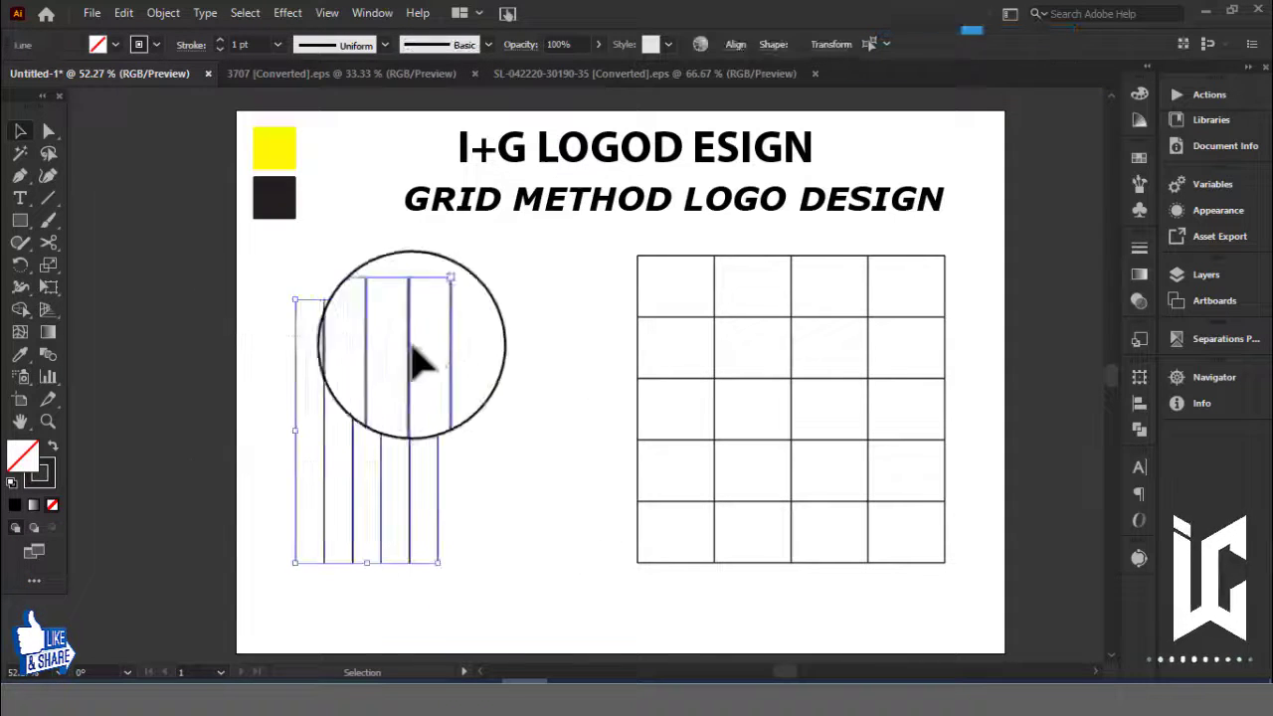
Copy the six lines, Paste in Place and rotate the copies 90° to horizontal.
{"action": "left_click", "coordinate": [123, 13]}
{"action": "left_click", "coordinate": [157, 99]}
{"action": "left_click", "coordinate": [125, 14]}
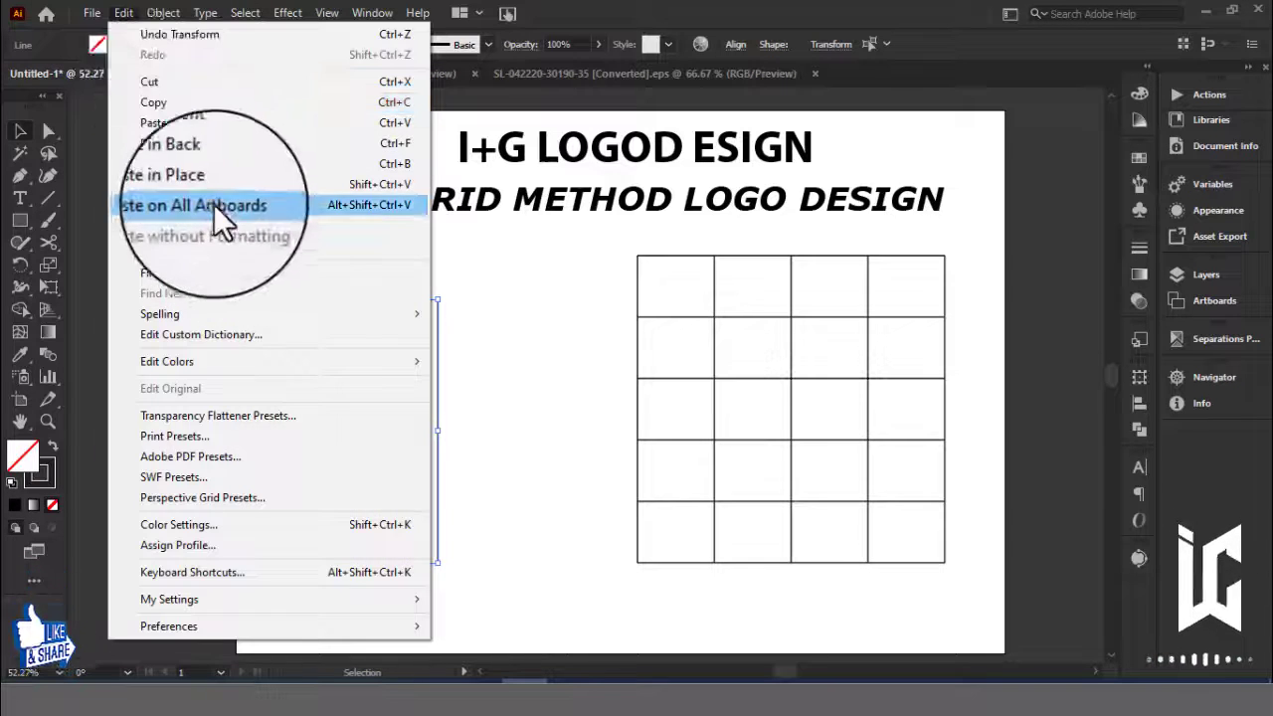
{"action": "left_click", "coordinate": [209, 190]}
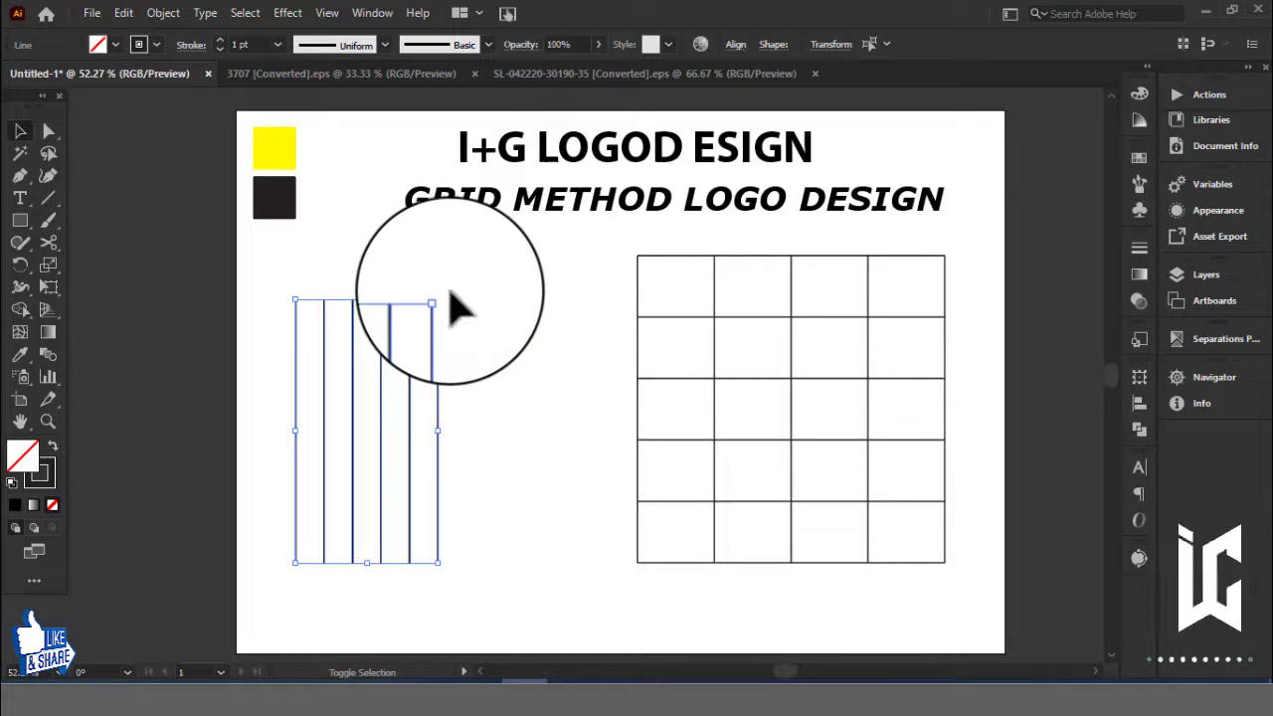
{"action": "left_click_drag", "start_coordinate": [450, 308], "coordinate": [599, 488]}
{"action": "left_click", "coordinate": [583, 557]}
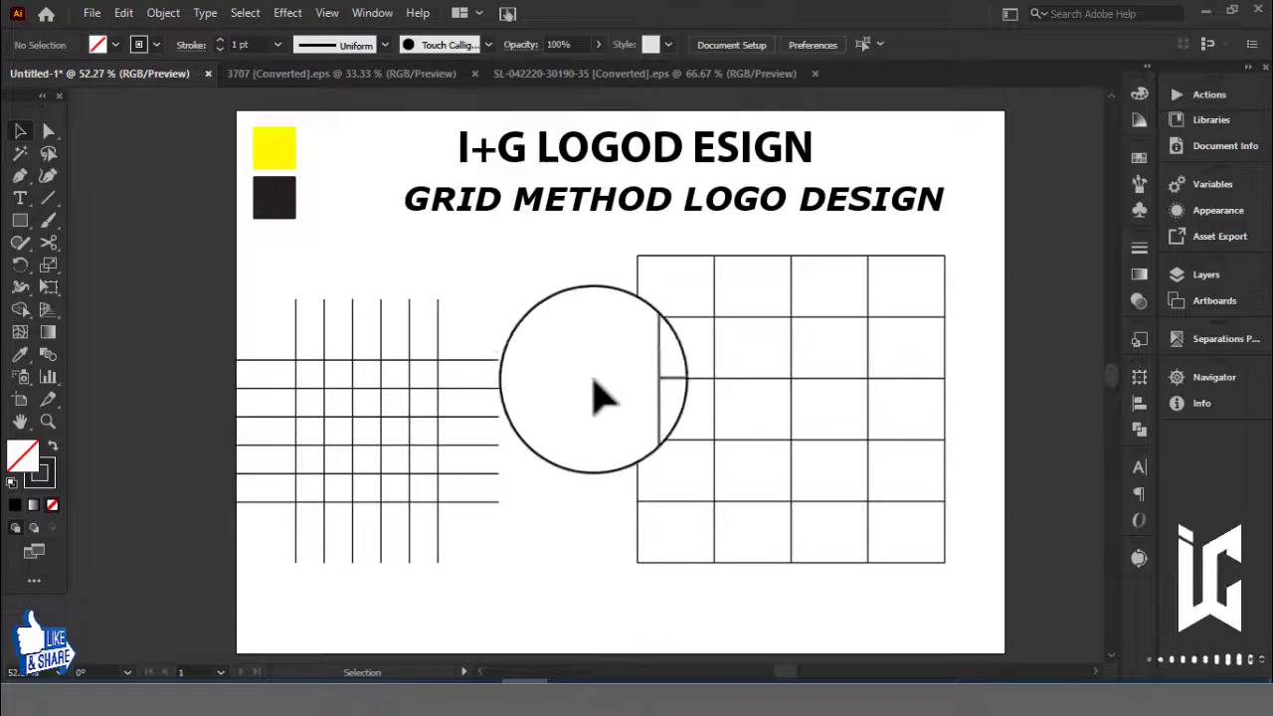
Delete the temporary line grid and move the rectangular grid toward the centre.
{"action": "mouse_move", "coordinate": [853, 412]}
{"action": "left_mouse_down"}
{"action": "mouse_move", "coordinate": [503, 324]}
{"action": "mouse_move", "coordinate": [388, 412]}
{"action": "mouse_move", "coordinate": [828, 350]}
{"action": "mouse_move", "coordinate": [708, 296]}
{"action": "mouse_move", "coordinate": [898, 477]}
{"action": "mouse_move", "coordinate": [710, 355]}
{"action": "mouse_move", "coordinate": [355, 421]}
{"action": "mouse_move", "coordinate": [508, 464]}
{"action": "mouse_move", "coordinate": [534, 440]}
{"action": "mouse_move", "coordinate": [560, 333]}
{"action": "mouse_move", "coordinate": [335, 568]}
{"action": "mouse_move", "coordinate": [792, 364]}
{"action": "mouse_move", "coordinate": [776, 427]}
{"action": "mouse_move", "coordinate": [540, 441]}
{"action": "mouse_move", "coordinate": [557, 404]}
{"action": "mouse_move", "coordinate": [502, 378]}
{"action": "mouse_move", "coordinate": [298, 568]}
{"action": "left_mouse_up"}
{"action": "key", "text": "Delete"}
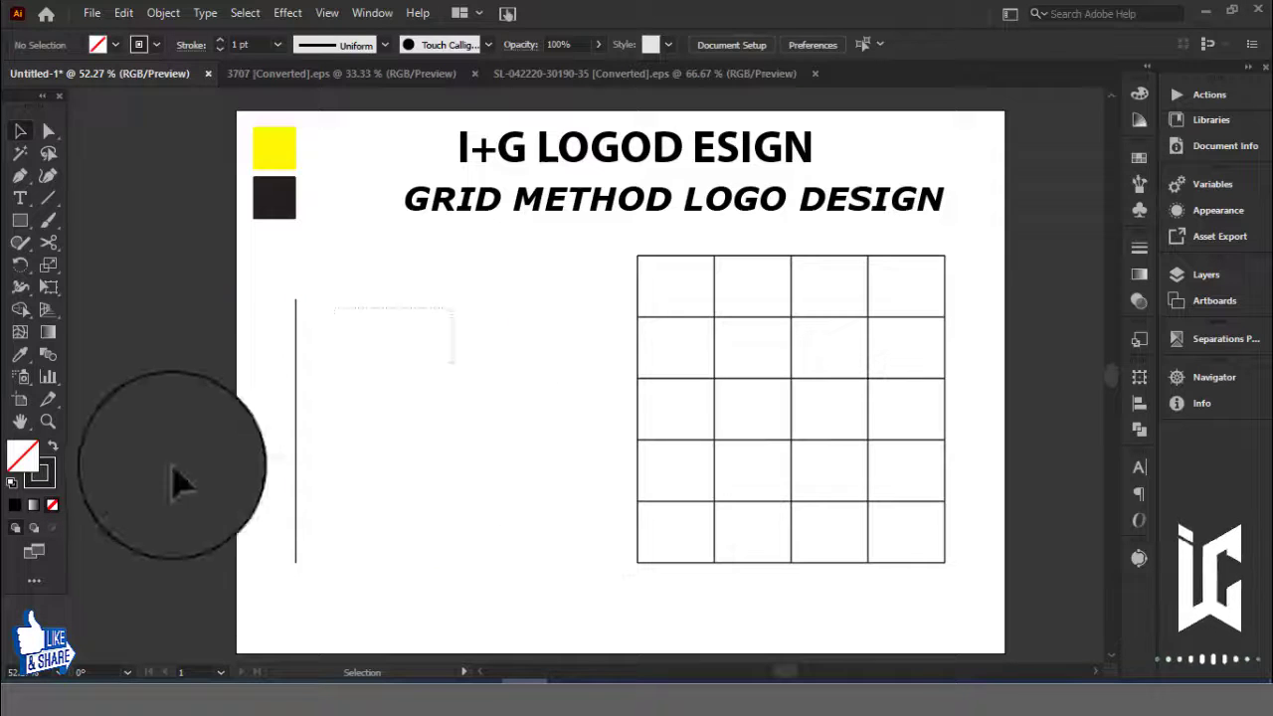
{"action": "left_click_drag", "start_coordinate": [720, 334], "coordinate": [574, 337]}
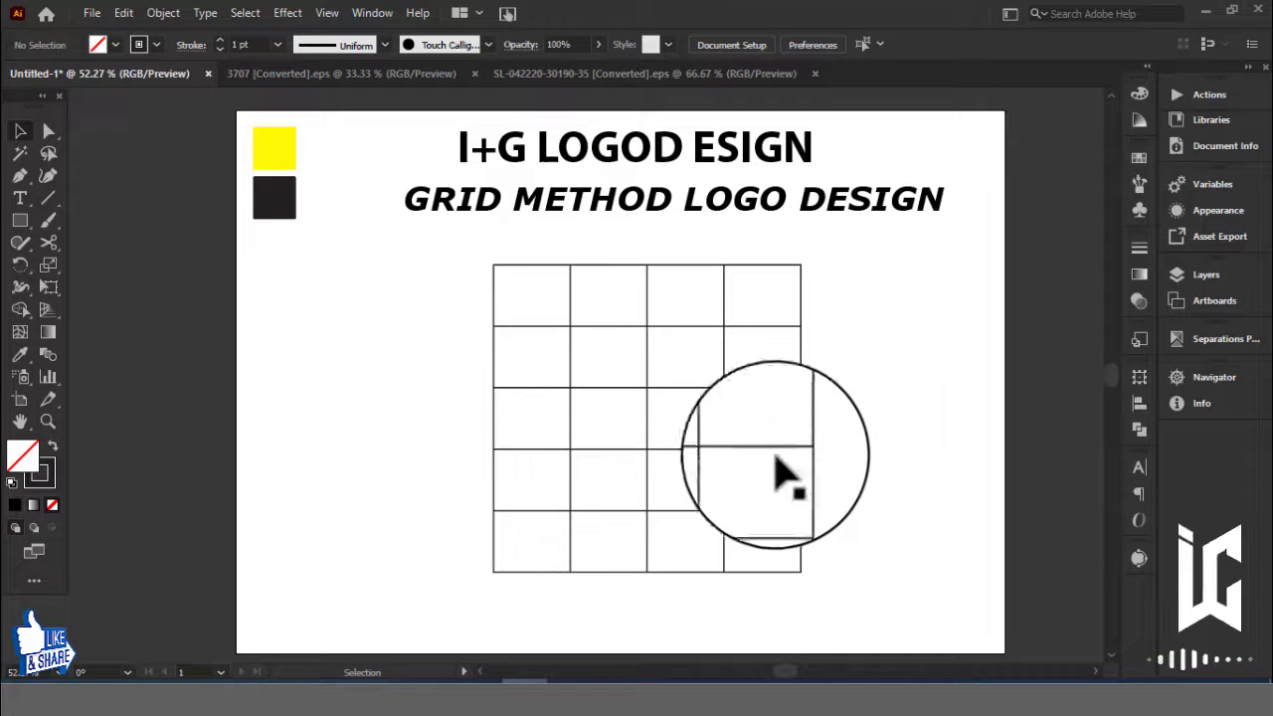
Merge the grid's left, top, bottom and right cells with Shape Builder in black to form a G.
{"action": "left_click_drag", "start_coordinate": [416, 295], "coordinate": [938, 525]}
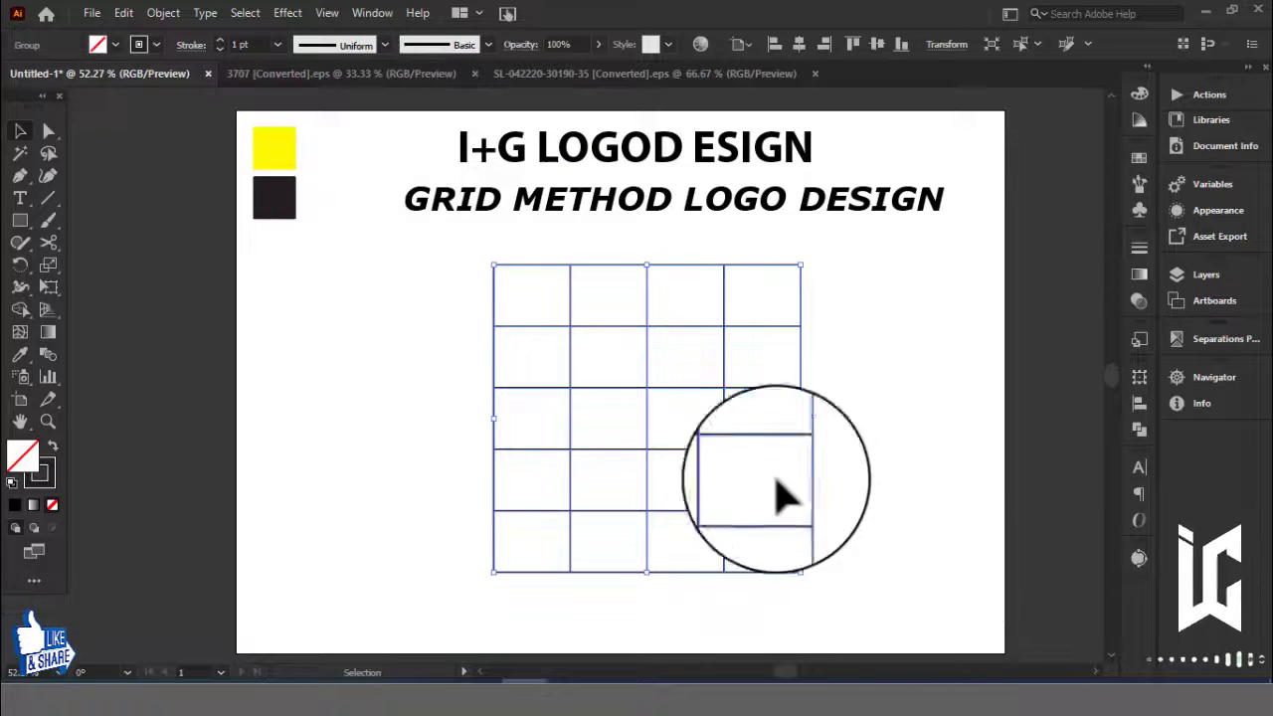
{"action": "left_click", "coordinate": [20, 308]}
{"action": "left_click", "coordinate": [115, 45]}
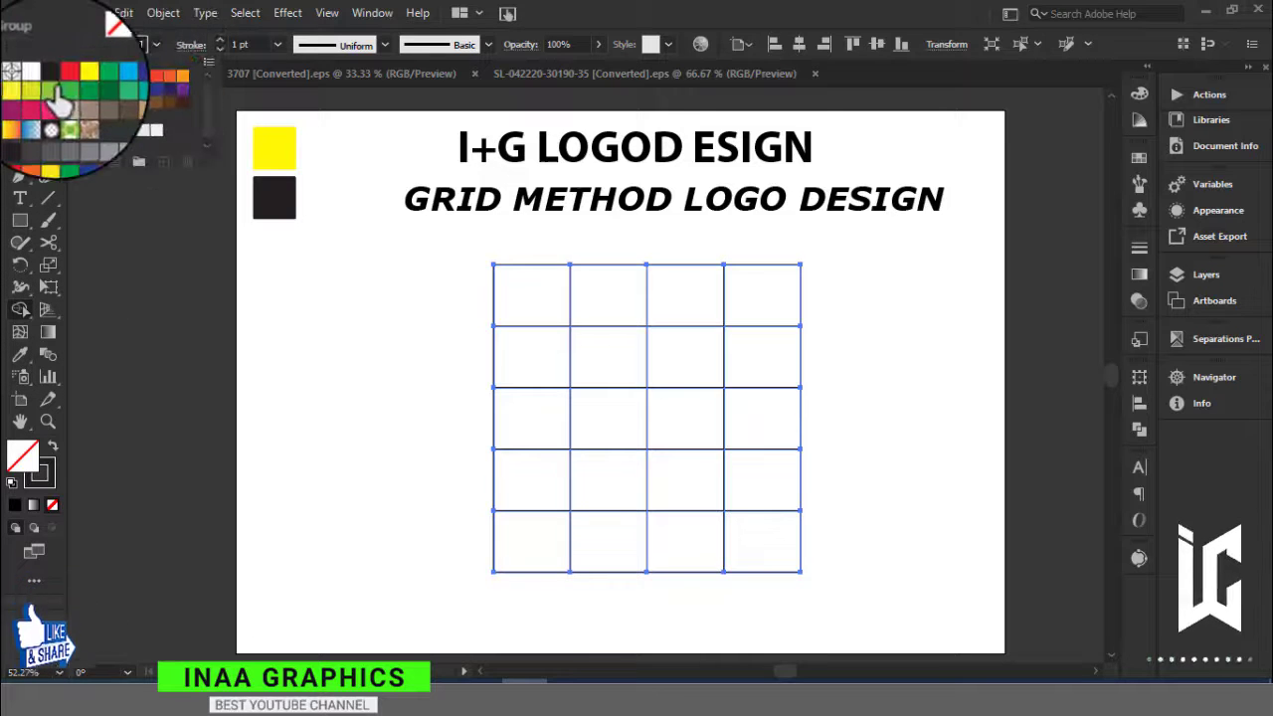
{"action": "left_click", "coordinate": [52, 75]}
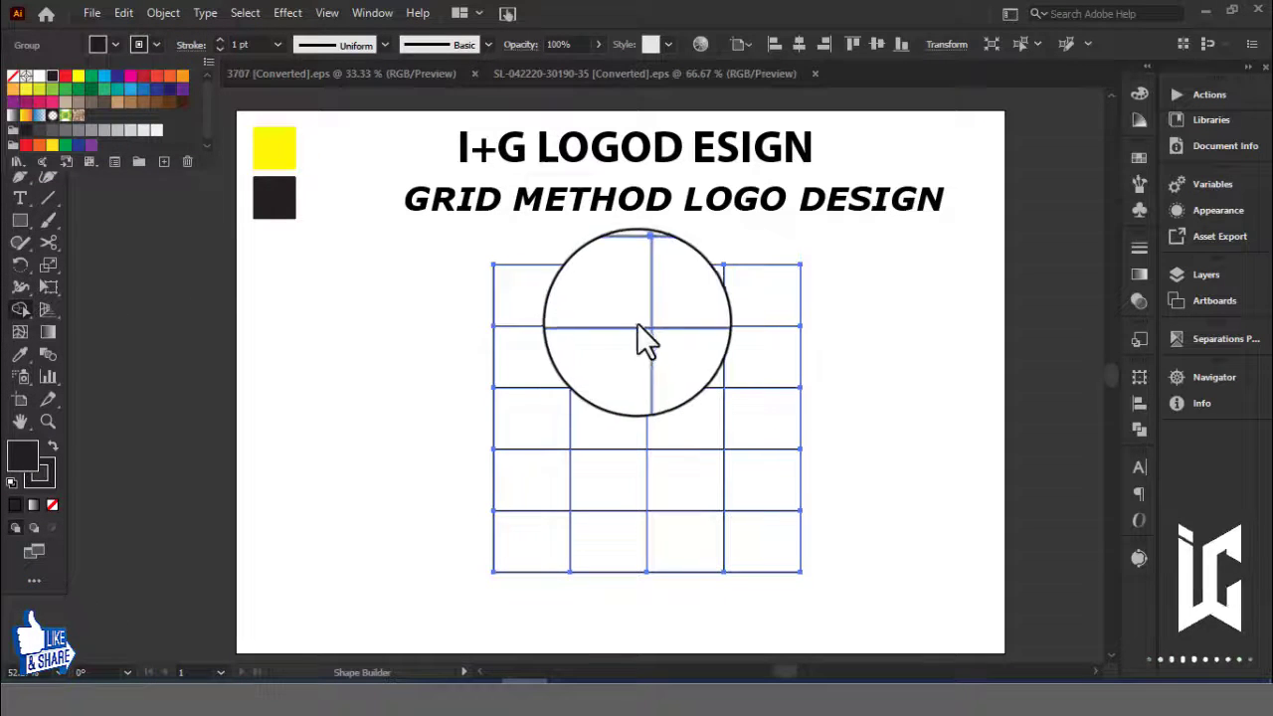
{"action": "left_click", "coordinate": [670, 306]}
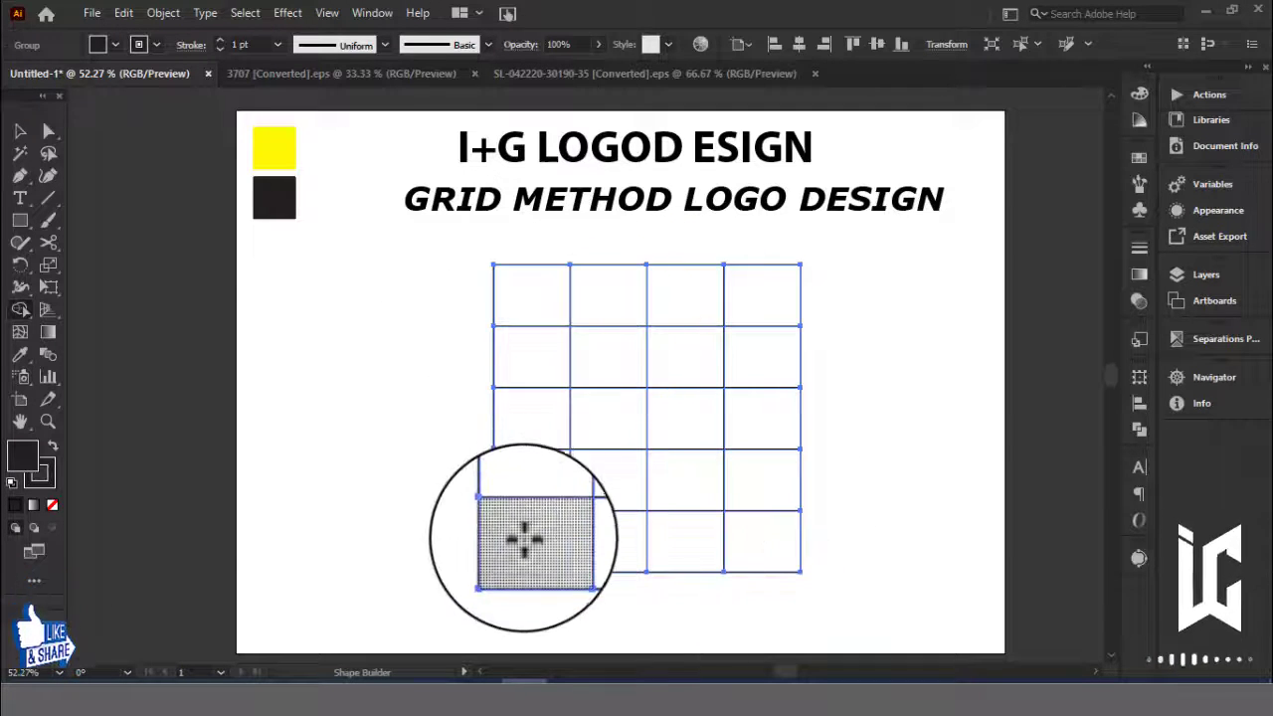
{"action": "mouse_move", "coordinate": [520, 540]}
{"action": "left_mouse_down"}
{"action": "mouse_move", "coordinate": [616, 311]}
{"action": "mouse_move", "coordinate": [686, 296]}
{"action": "left_mouse_up"}
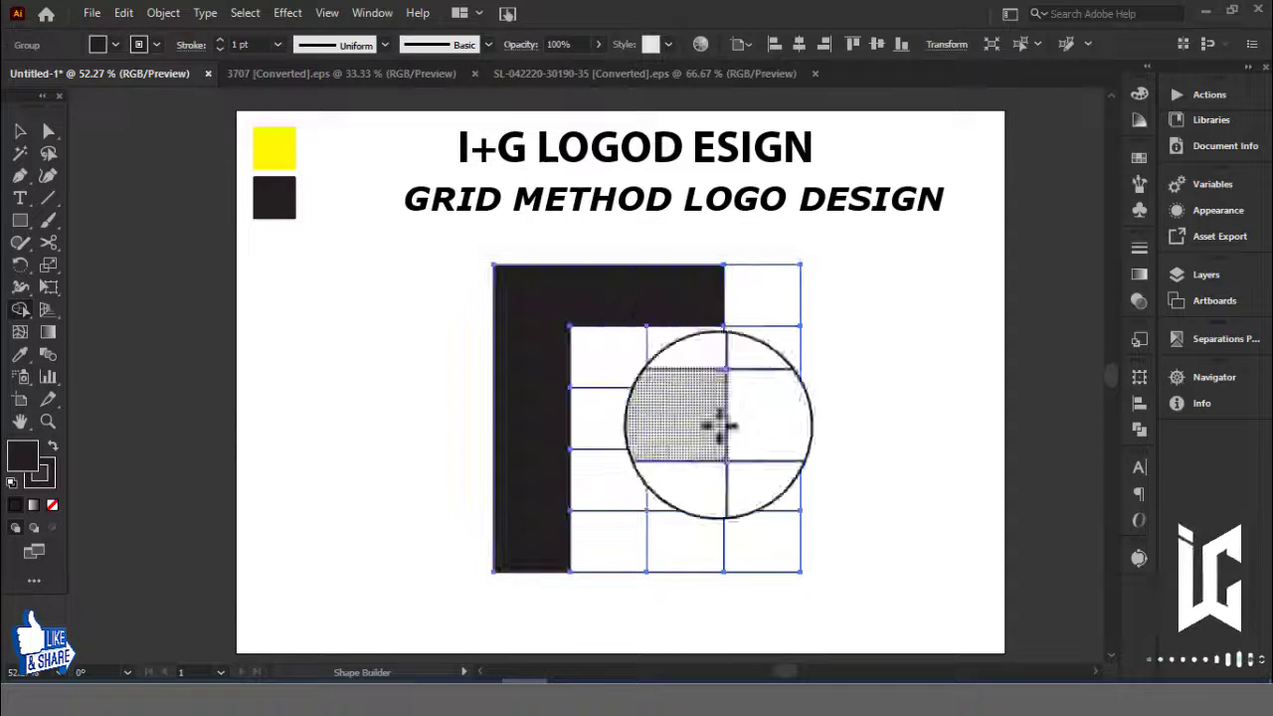
{"action": "left_click_drag", "start_coordinate": [554, 553], "coordinate": [691, 426]}
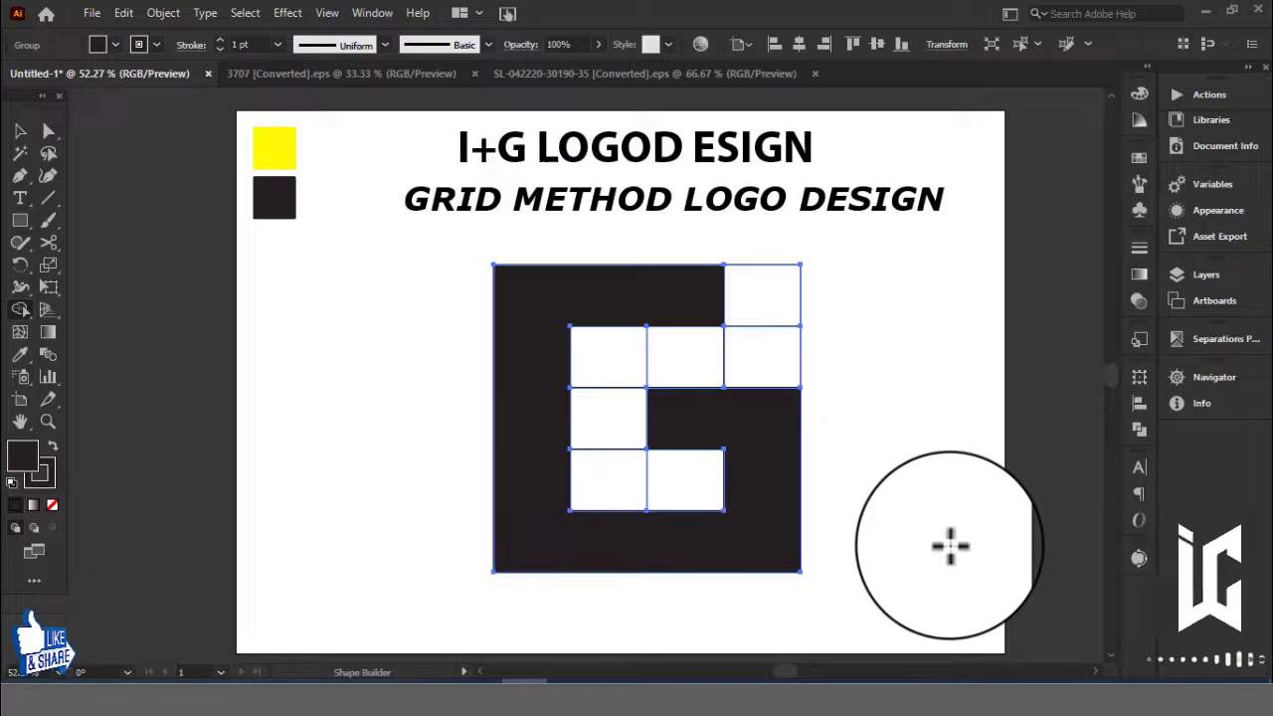
{"action": "scroll", "coordinate": [950, 545], "scroll_direction": "up", "scroll_amount": 1}
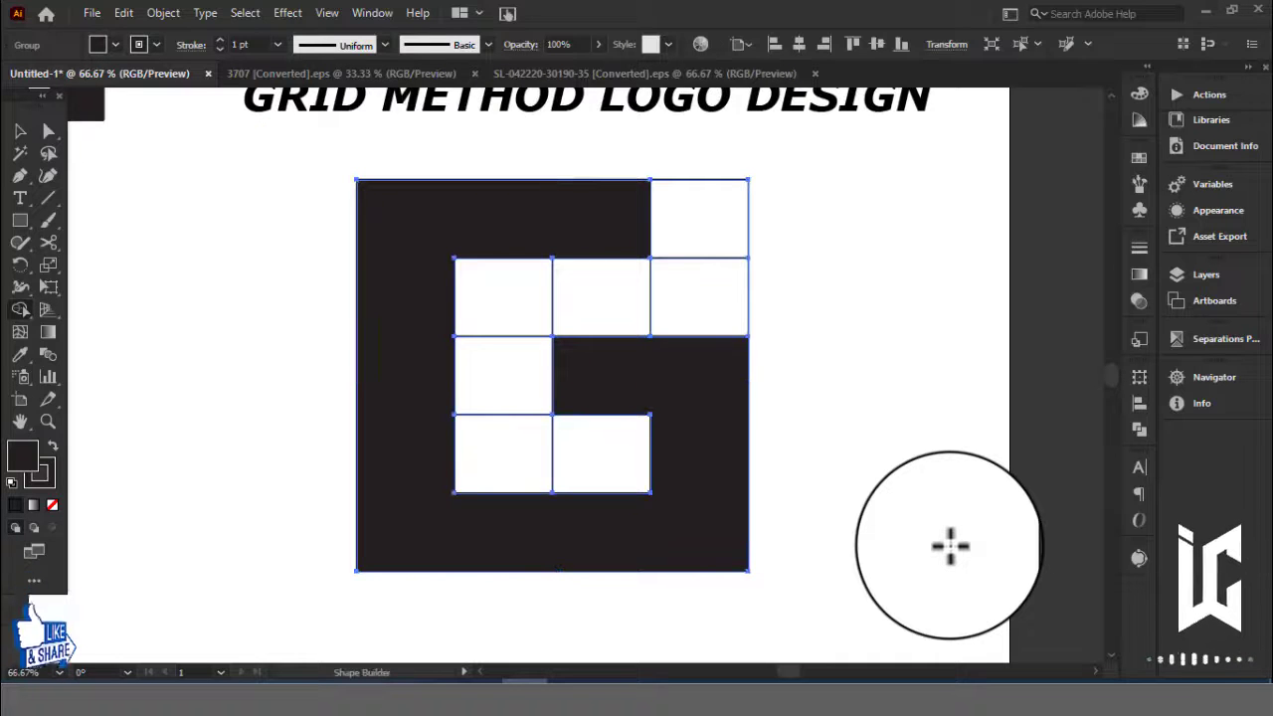
{"action": "left_click_drag", "start_coordinate": [881, 497], "coordinate": [957, 504]}
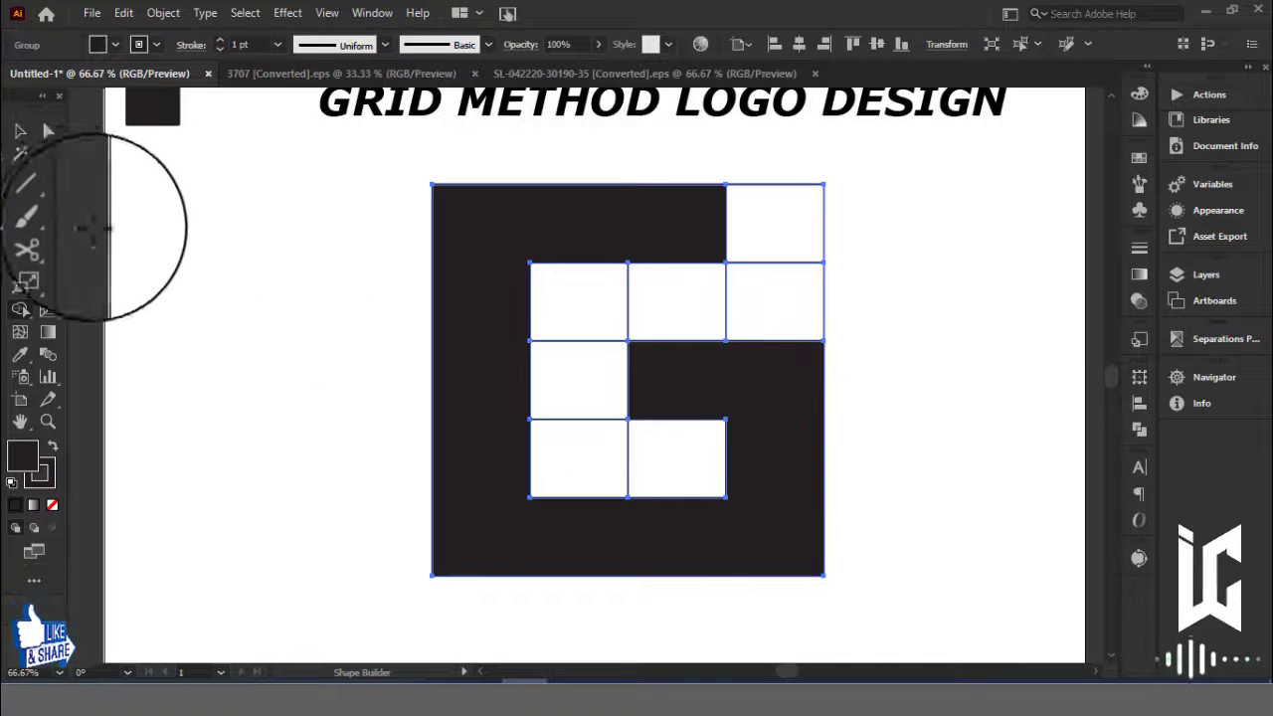
Split the top-right cell with a vertical line and merge it into a black square.
{"action": "left_click", "coordinate": [47, 197]}
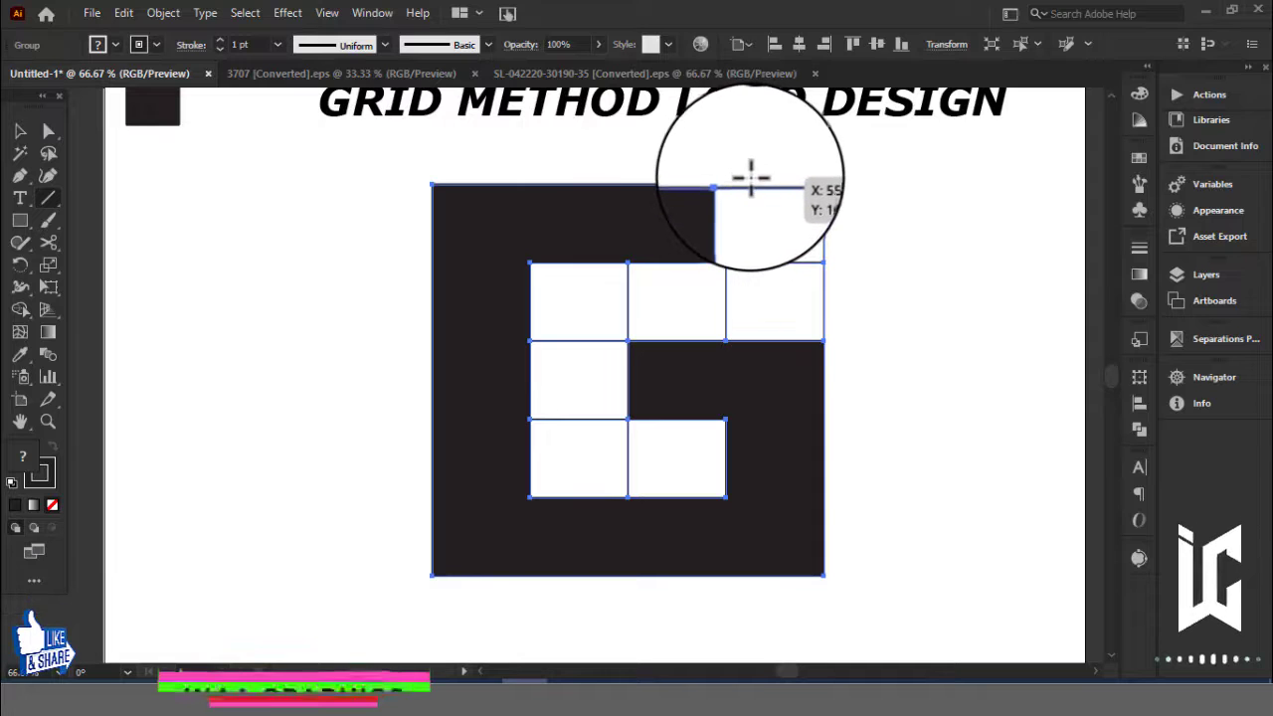
{"action": "left_click_drag", "start_coordinate": [745, 179], "coordinate": [747, 300]}
{"action": "left_click", "coordinate": [20, 131]}
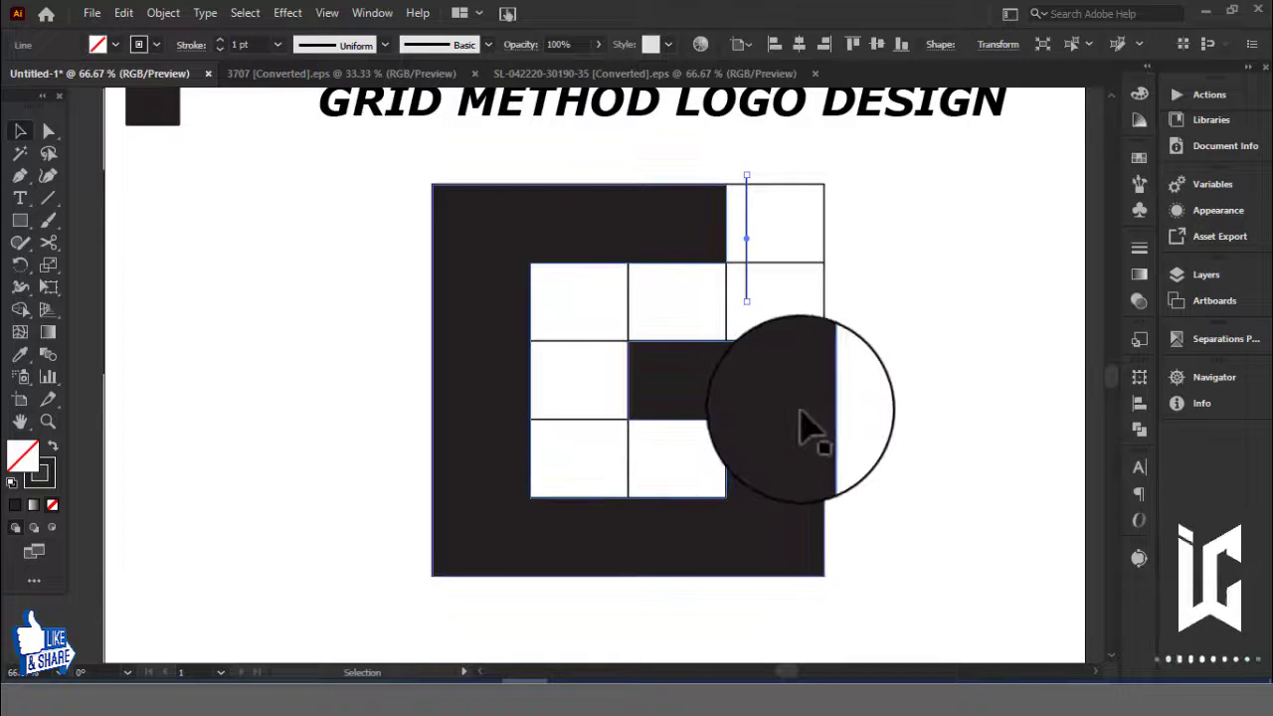
{"action": "left_click", "coordinate": [889, 295]}
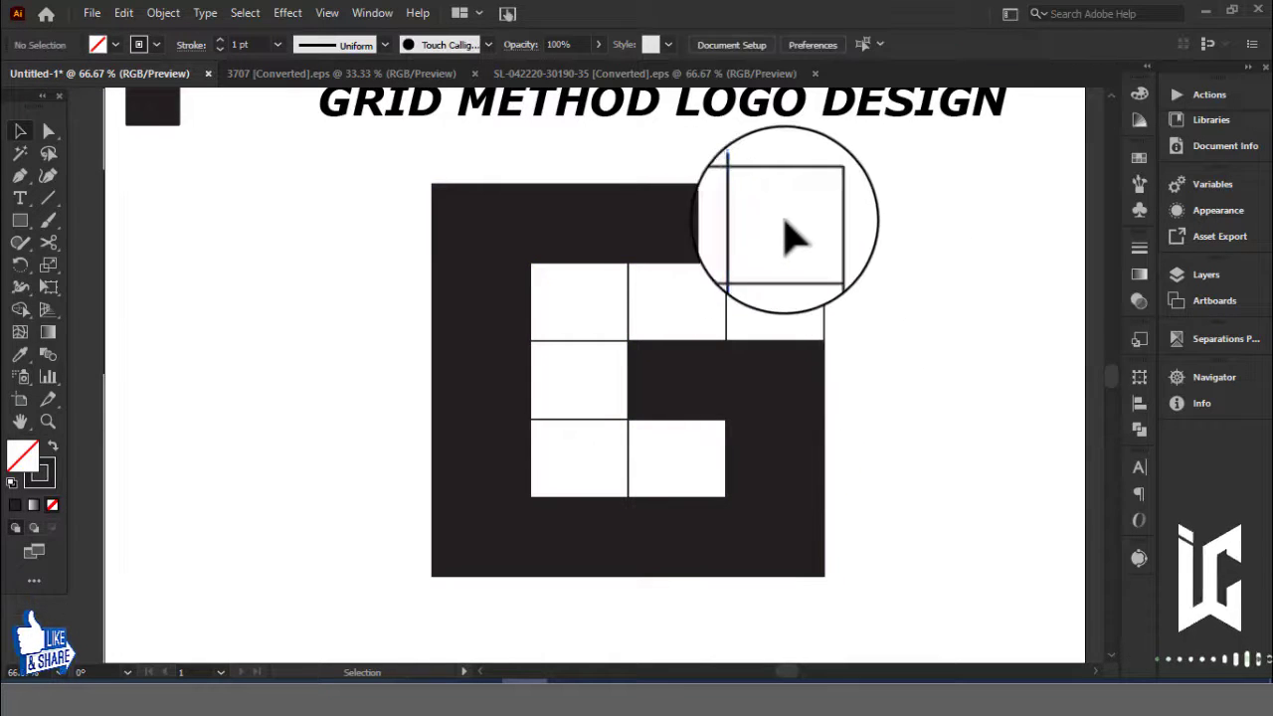
{"action": "key", "text": "ctrl+a"}
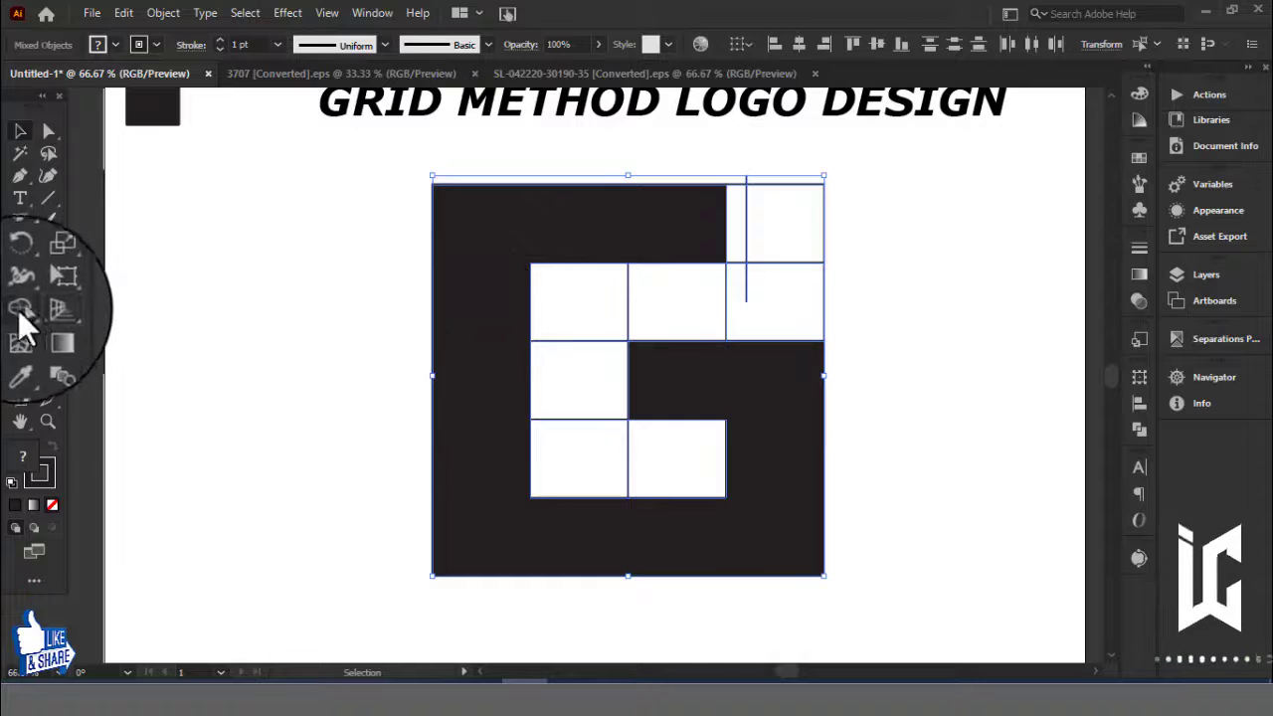
{"action": "left_click", "coordinate": [20, 308]}
{"action": "left_click", "coordinate": [109, 45]}
{"action": "left_click", "coordinate": [57, 82]}
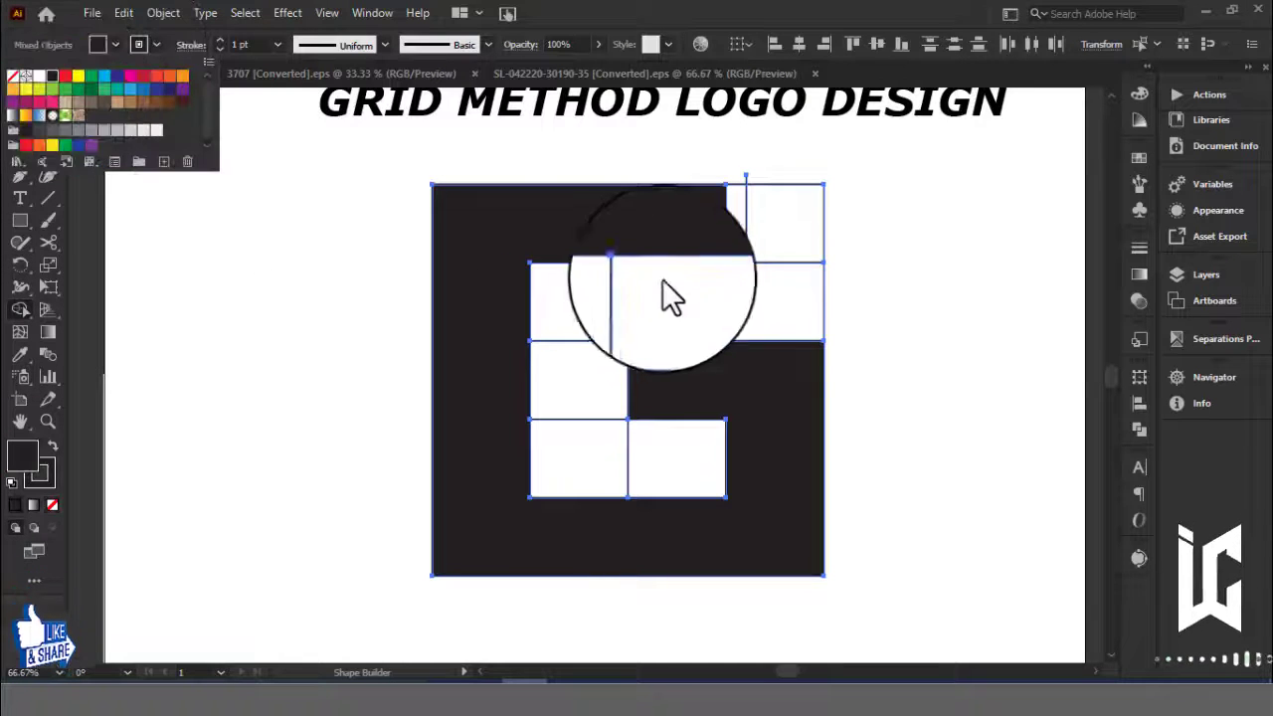
{"action": "left_click", "coordinate": [790, 236]}
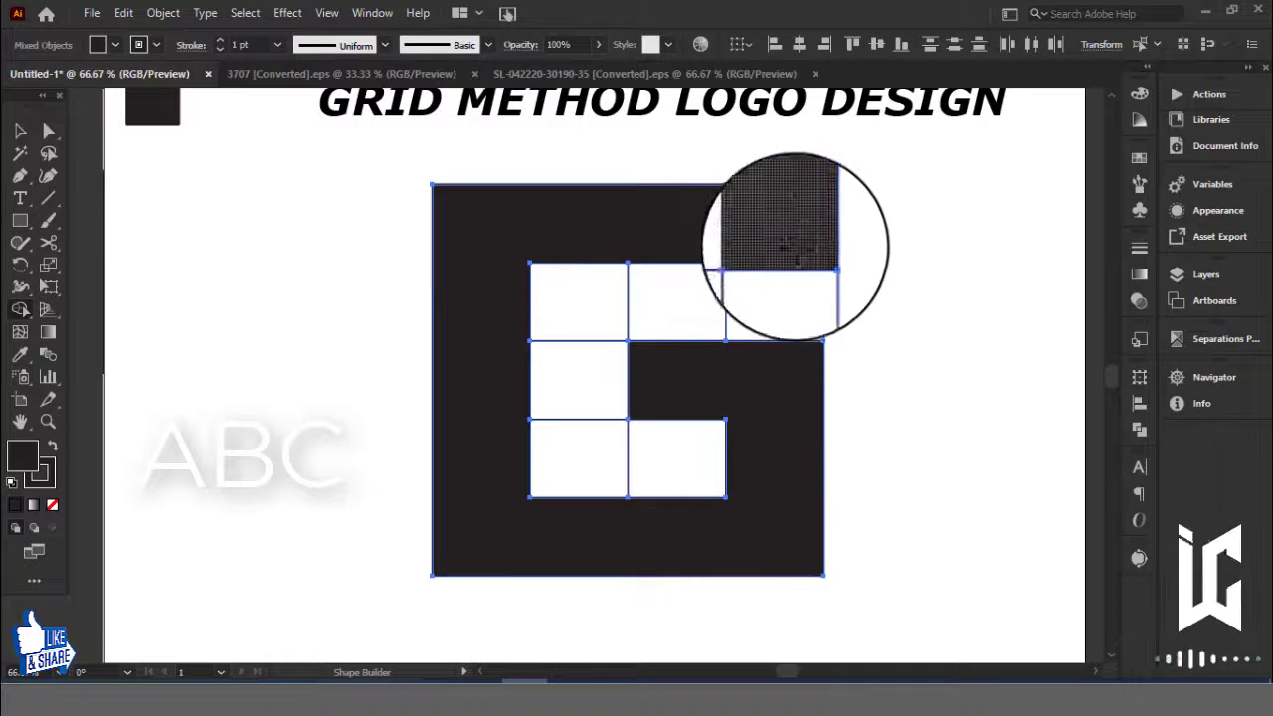
Ungroup the logo artwork into separate pieces.
{"action": "left_click", "coordinate": [20, 131]}
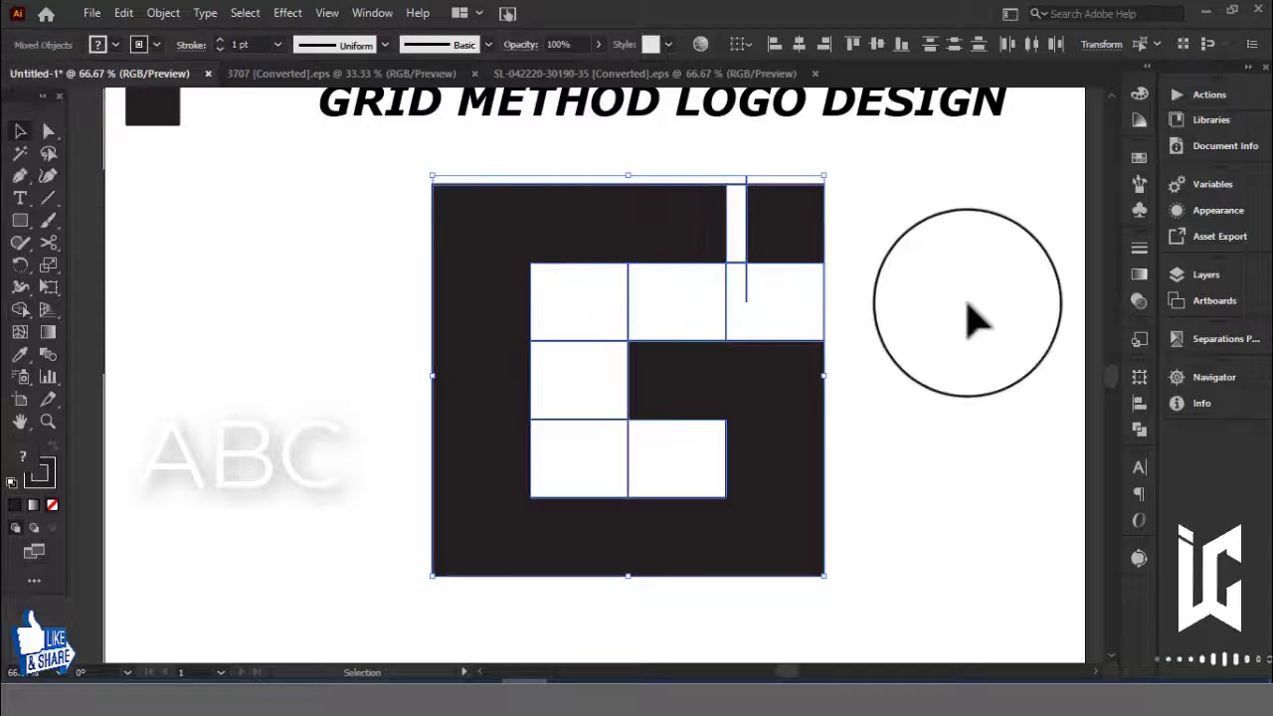
{"action": "left_click", "coordinate": [905, 320]}
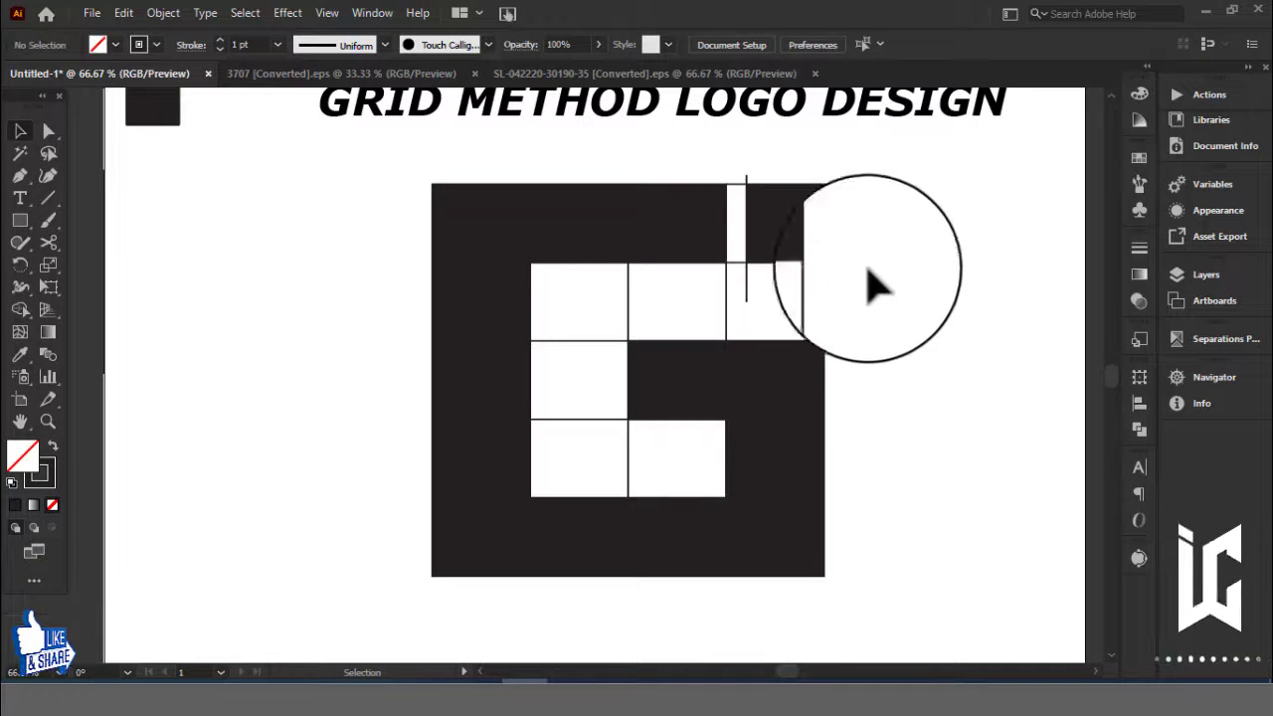
{"action": "key", "text": "ctrl+minus"}
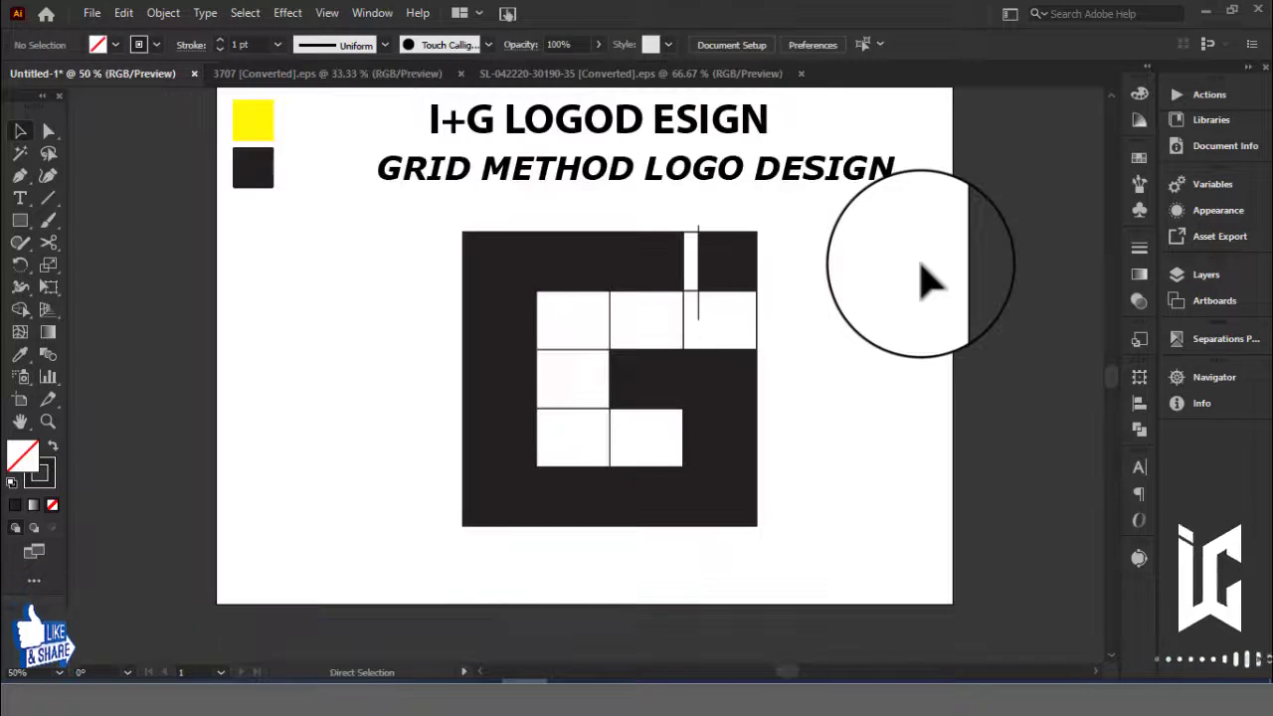
{"action": "key", "text": "ctrl+plus"}
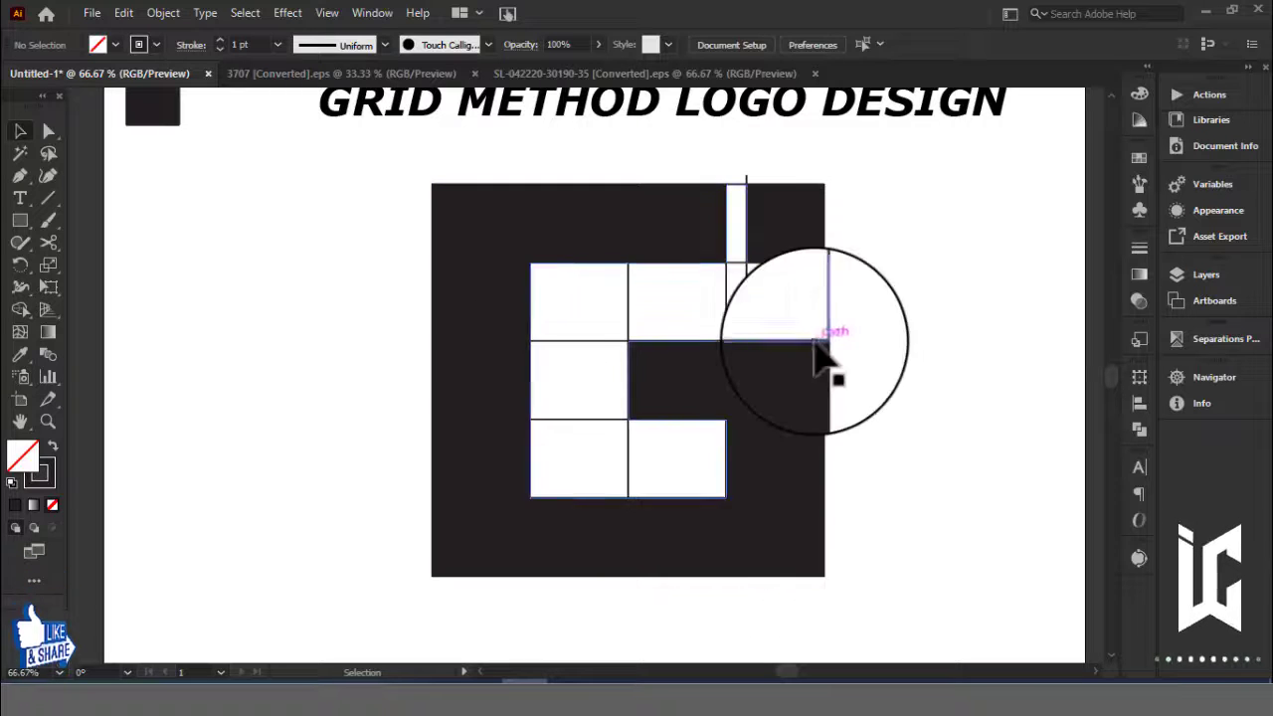
{"action": "key", "text": "space"}
{"action": "left_click_drag", "start_coordinate": [924, 333], "coordinate": [935, 339]}
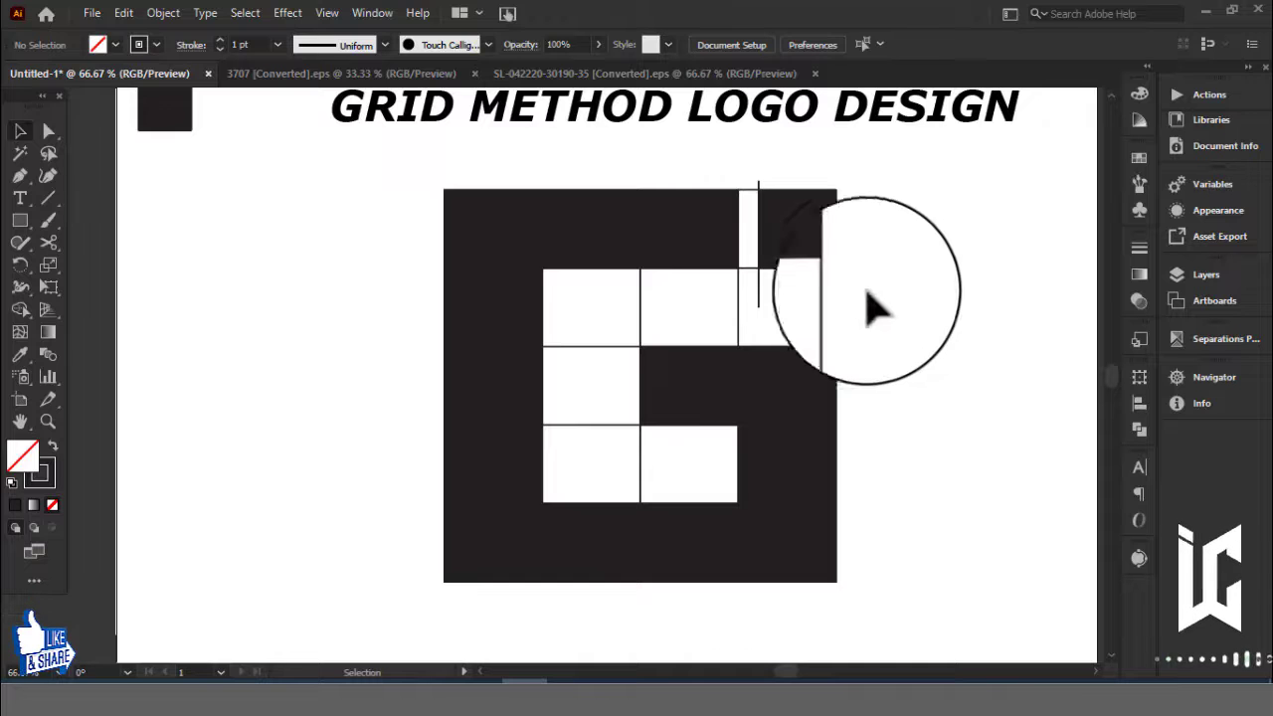
{"action": "left_click", "coordinate": [824, 256]}
{"action": "right_click", "coordinate": [809, 242]}
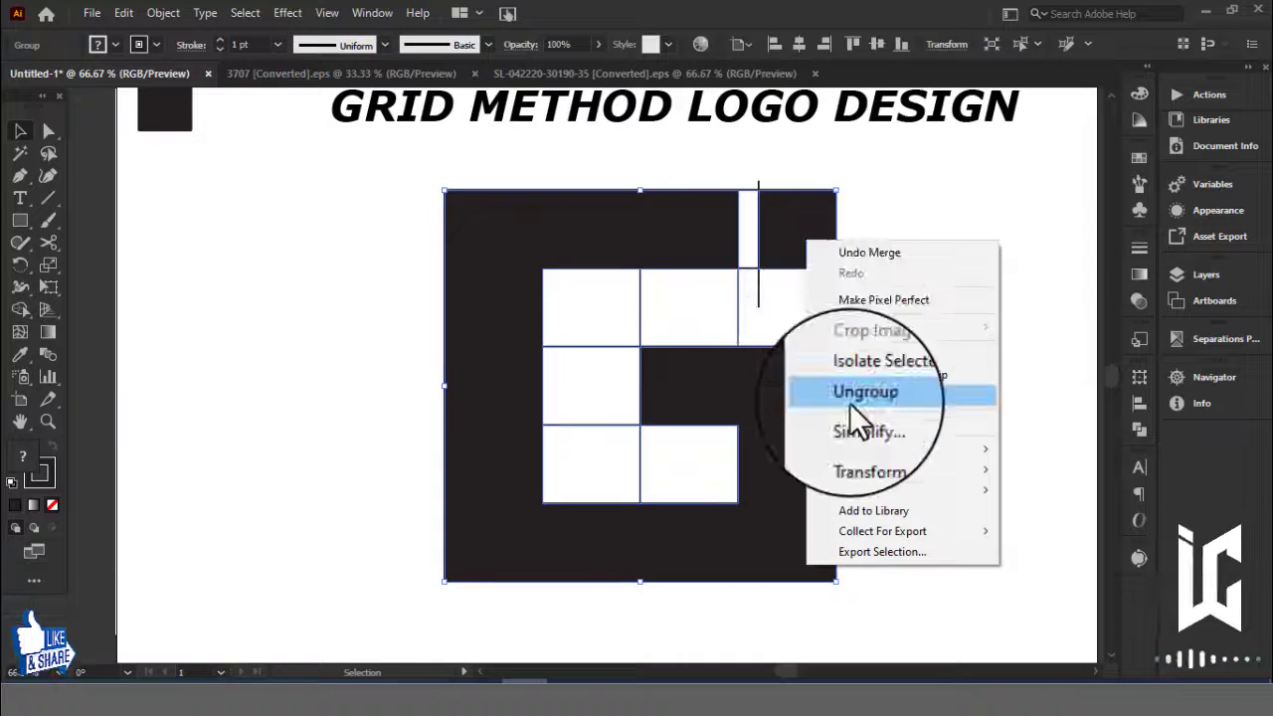
{"action": "left_click", "coordinate": [850, 393]}
Delete the leftover outline grid and extend the G's middle bar to its right edge.
{"action": "left_click", "coordinate": [809, 266]}
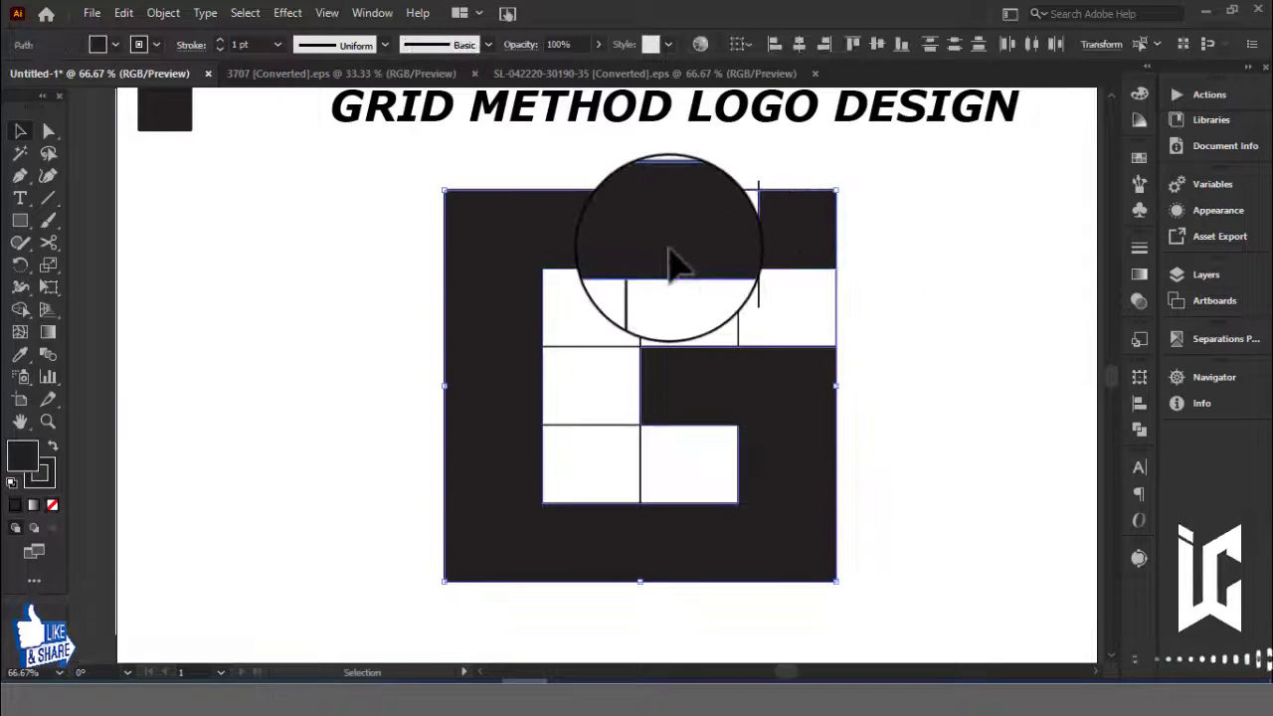
{"action": "left_click_drag", "start_coordinate": [668, 264], "coordinate": [206, 331]}
{"action": "left_click", "coordinate": [627, 333]}
{"action": "left_click_drag", "start_coordinate": [624, 318], "coordinate": [931, 517]}
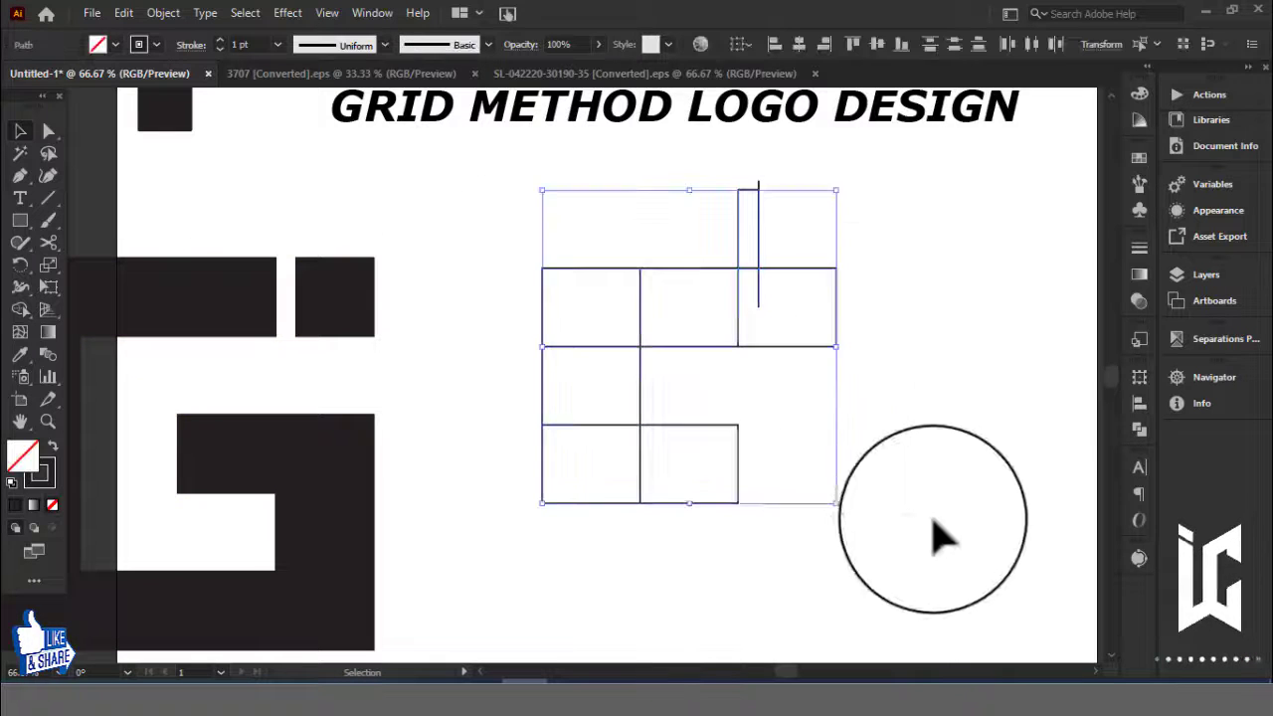
{"action": "key", "text": "Delete"}
{"action": "left_click_drag", "start_coordinate": [568, 260], "coordinate": [256, 395]}
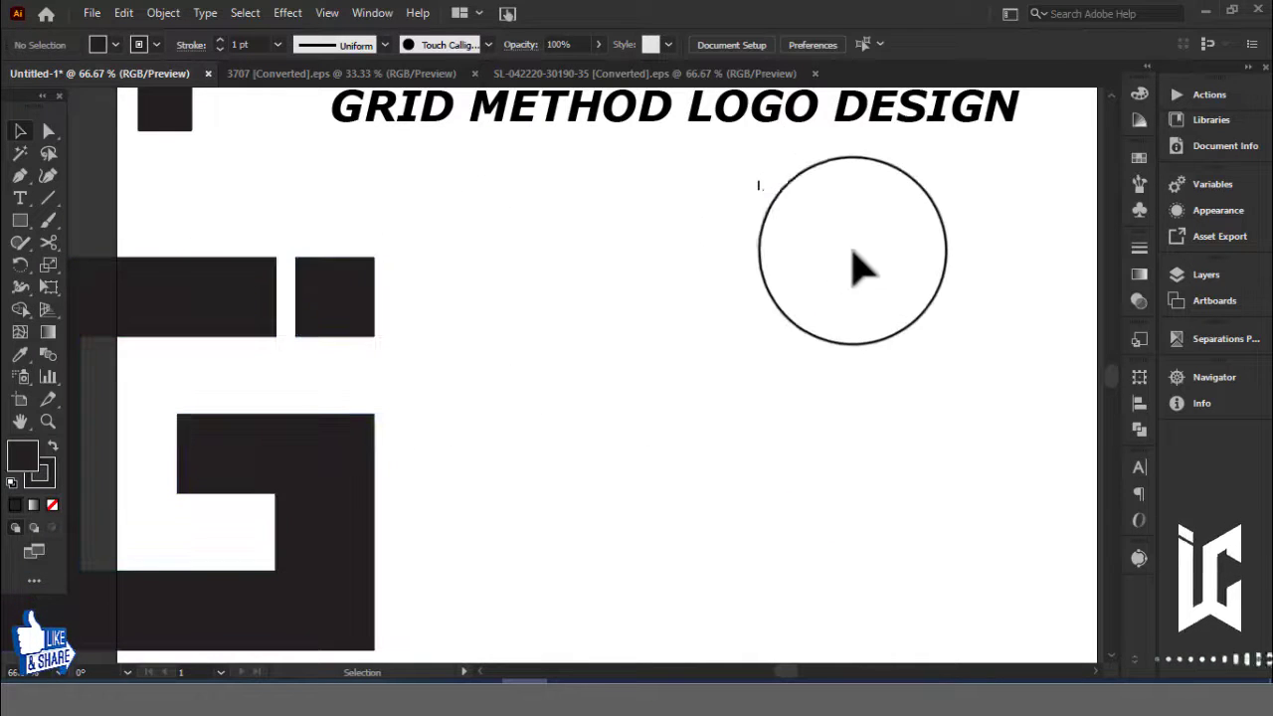
{"action": "left_click_drag", "start_coordinate": [755, 433], "coordinate": [757, 434]}
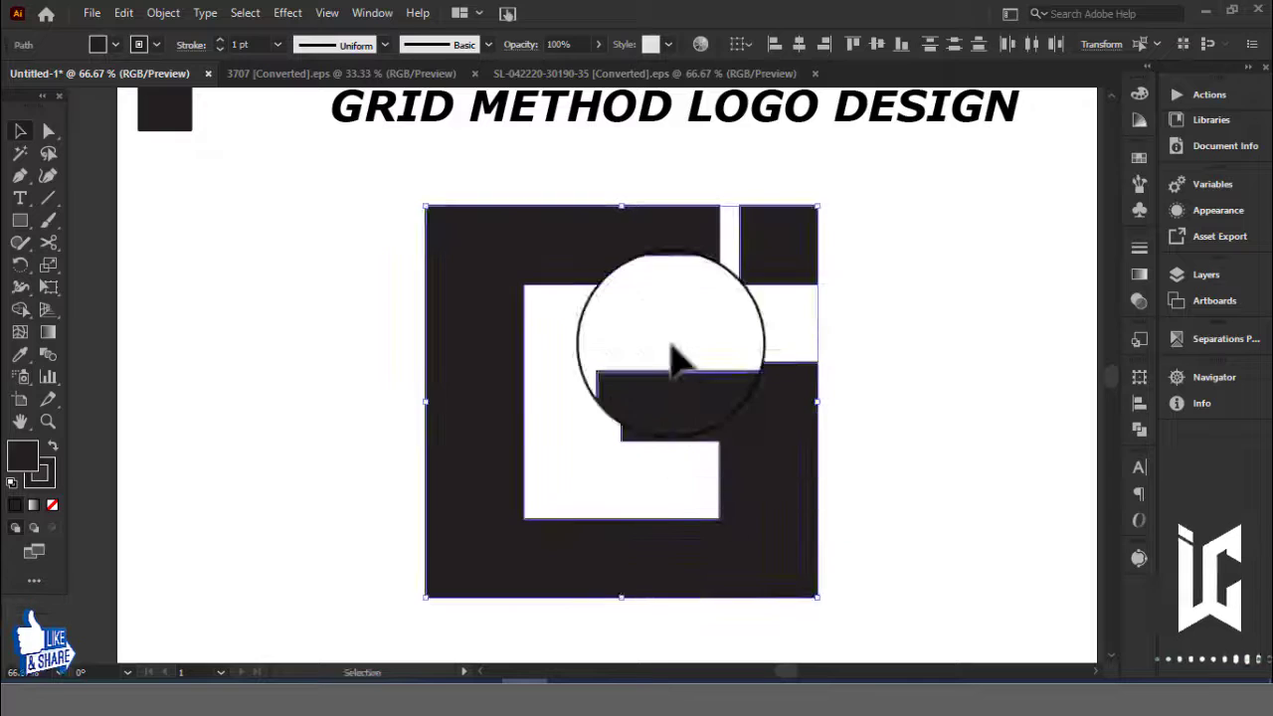
Set the G's stroke to None and select the small top-right square.
{"action": "left_click", "coordinate": [155, 44]}
{"action": "left_click", "coordinate": [14, 77]}
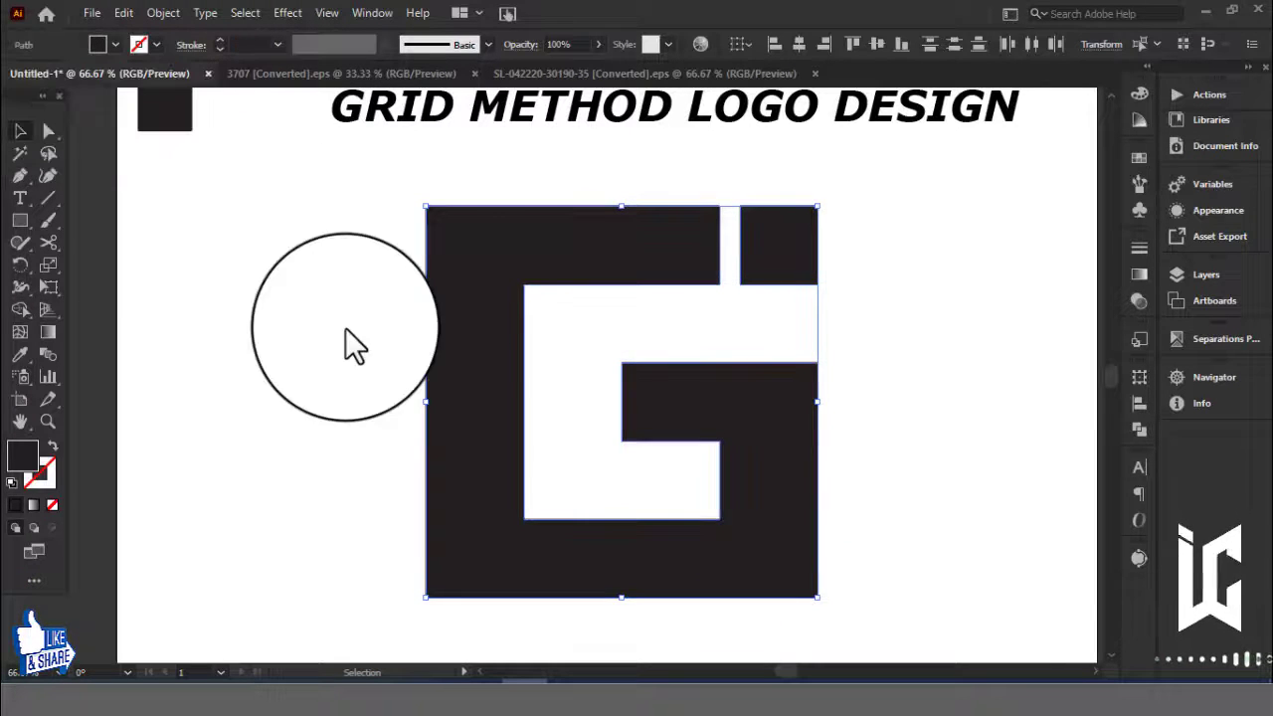
{"action": "left_click", "coordinate": [343, 342]}
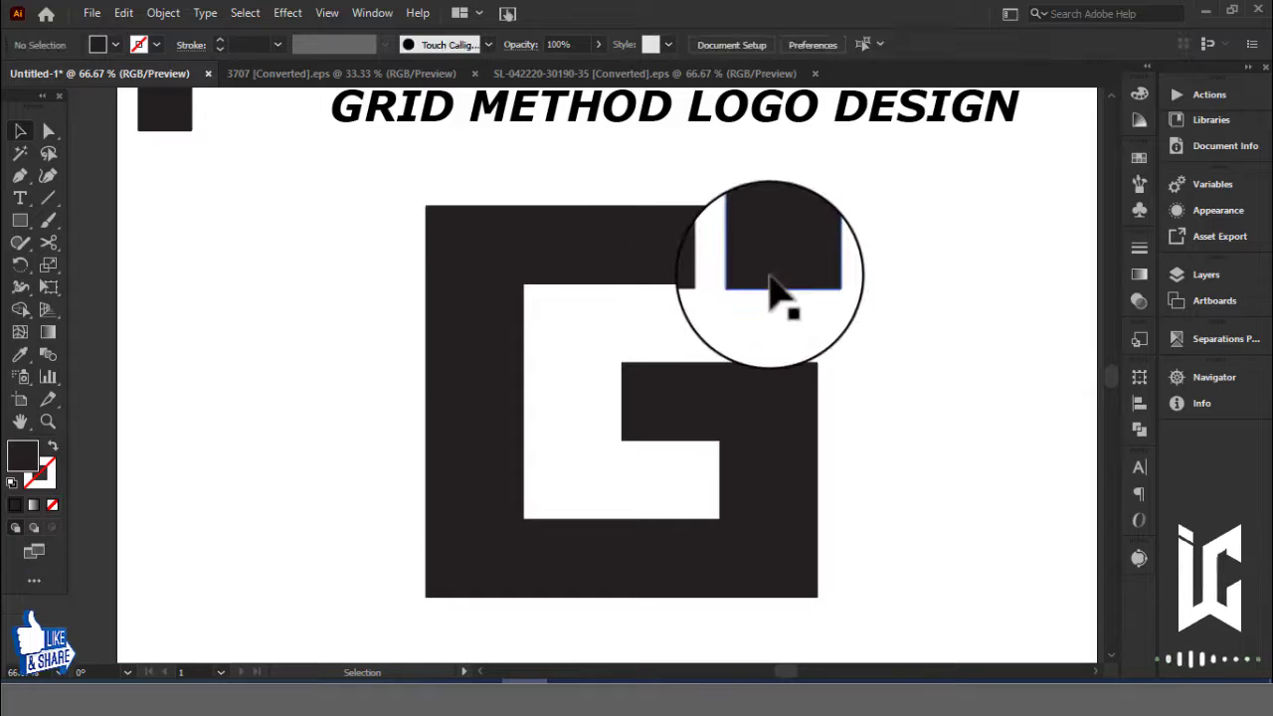
{"action": "left_click", "coordinate": [774, 268]}
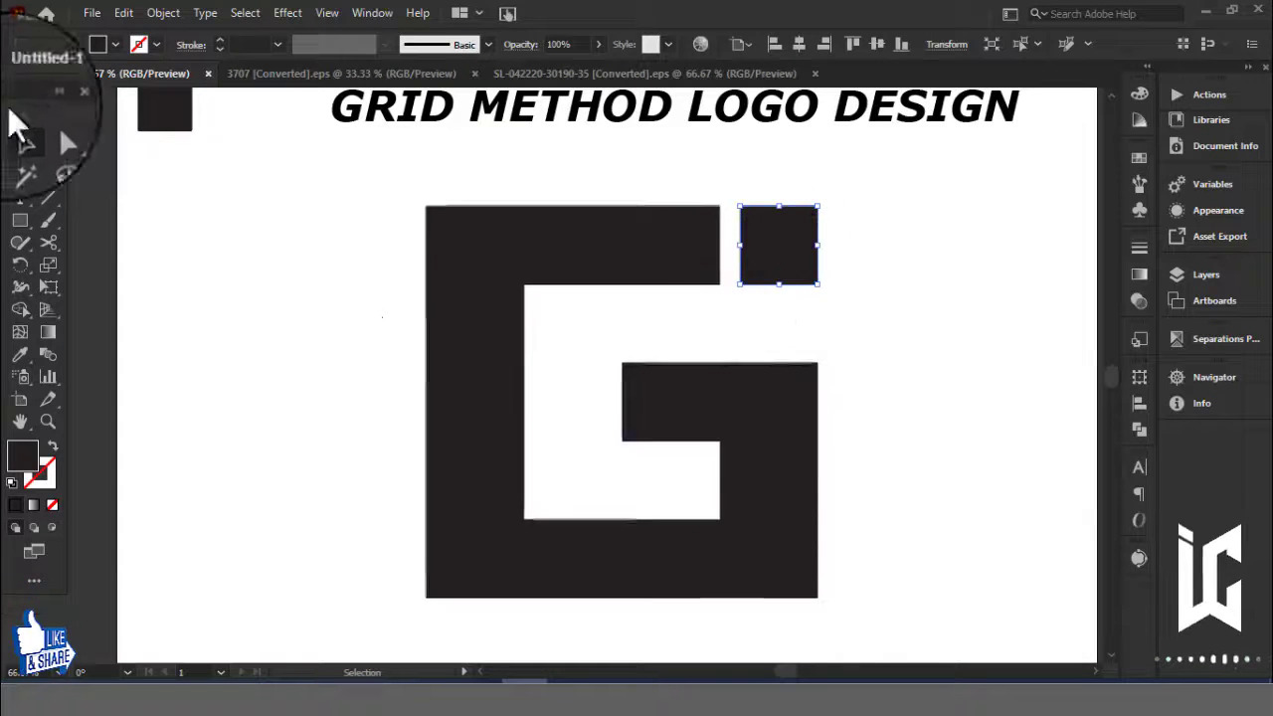
Round the small square into a circle and round the end of the G's top arm.
{"action": "left_click", "coordinate": [48, 130]}
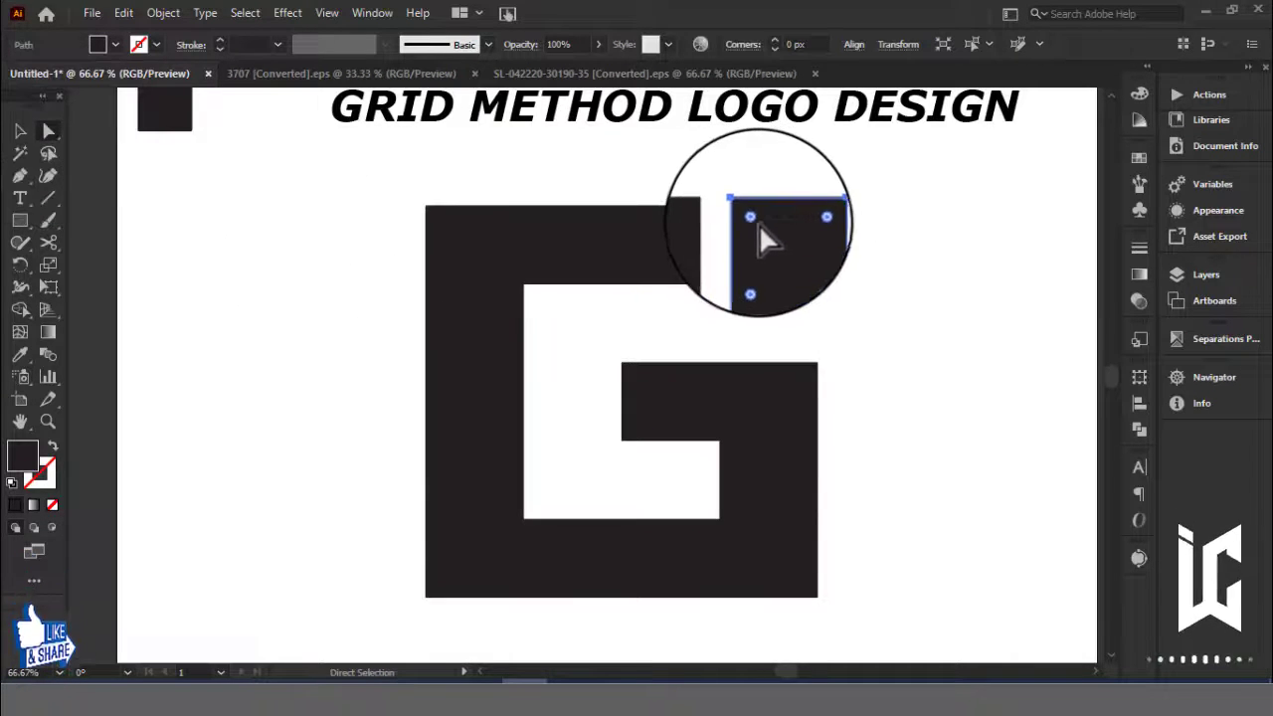
{"action": "left_click_drag", "start_coordinate": [759, 224], "coordinate": [871, 261]}
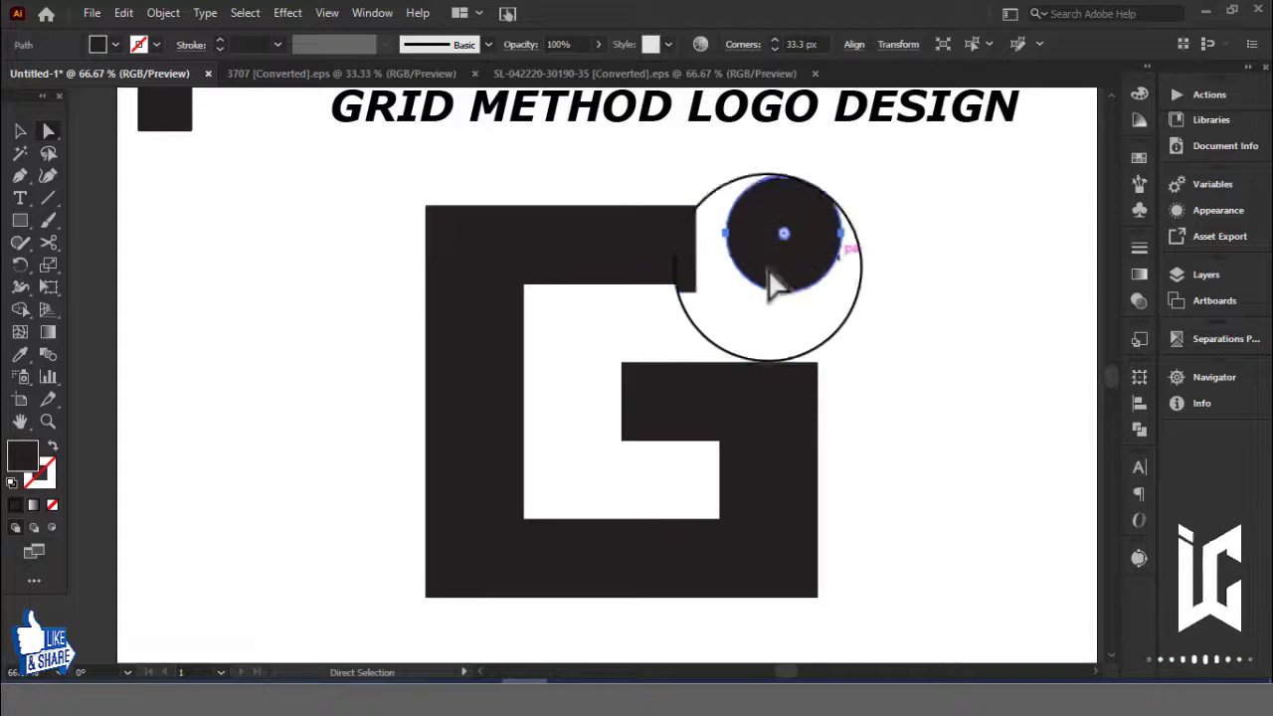
{"action": "left_click", "coordinate": [708, 279]}
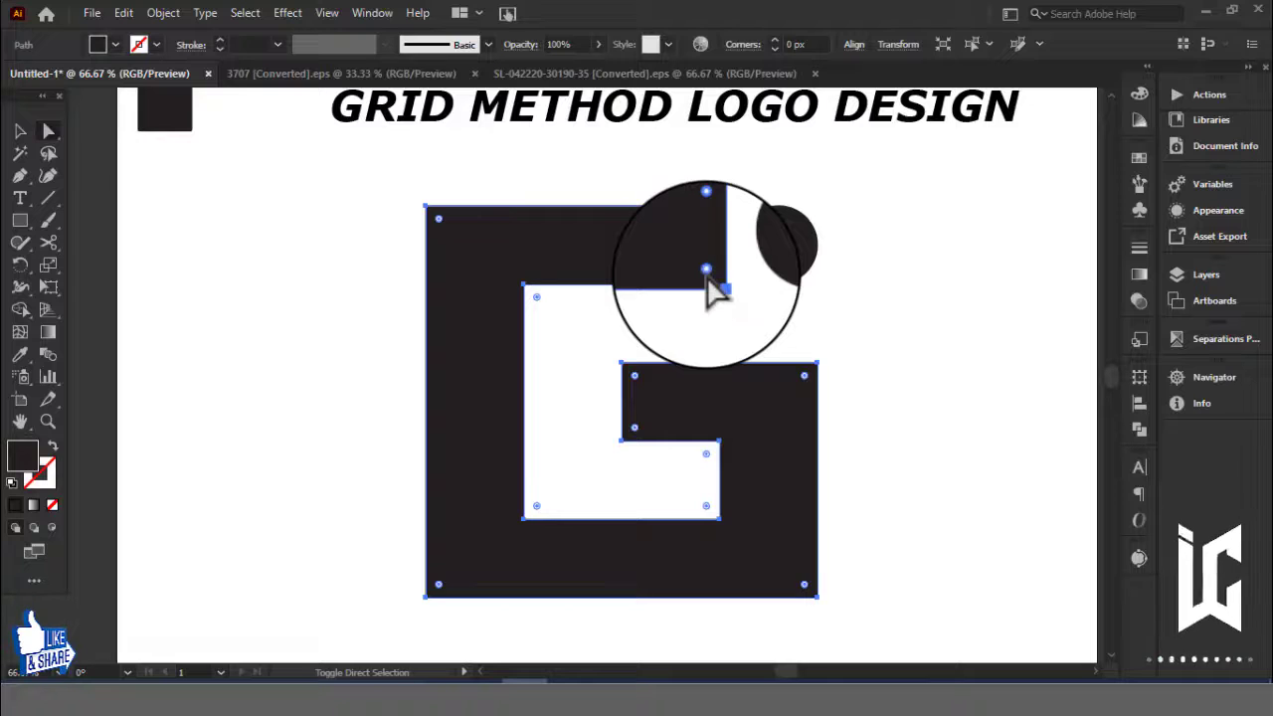
{"action": "left_click_drag", "start_coordinate": [708, 282], "coordinate": [605, 287]}
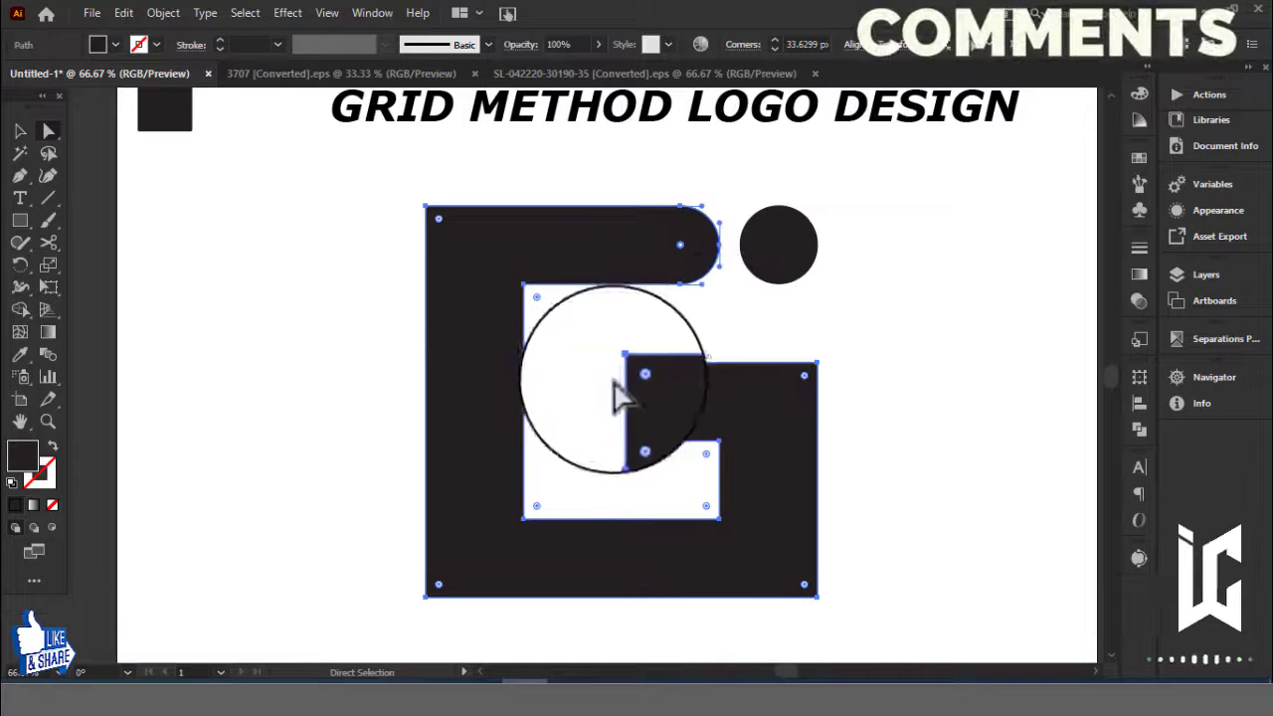
Round the G's outer corners with Live Corner widgets.
{"action": "left_click", "coordinate": [623, 438]}
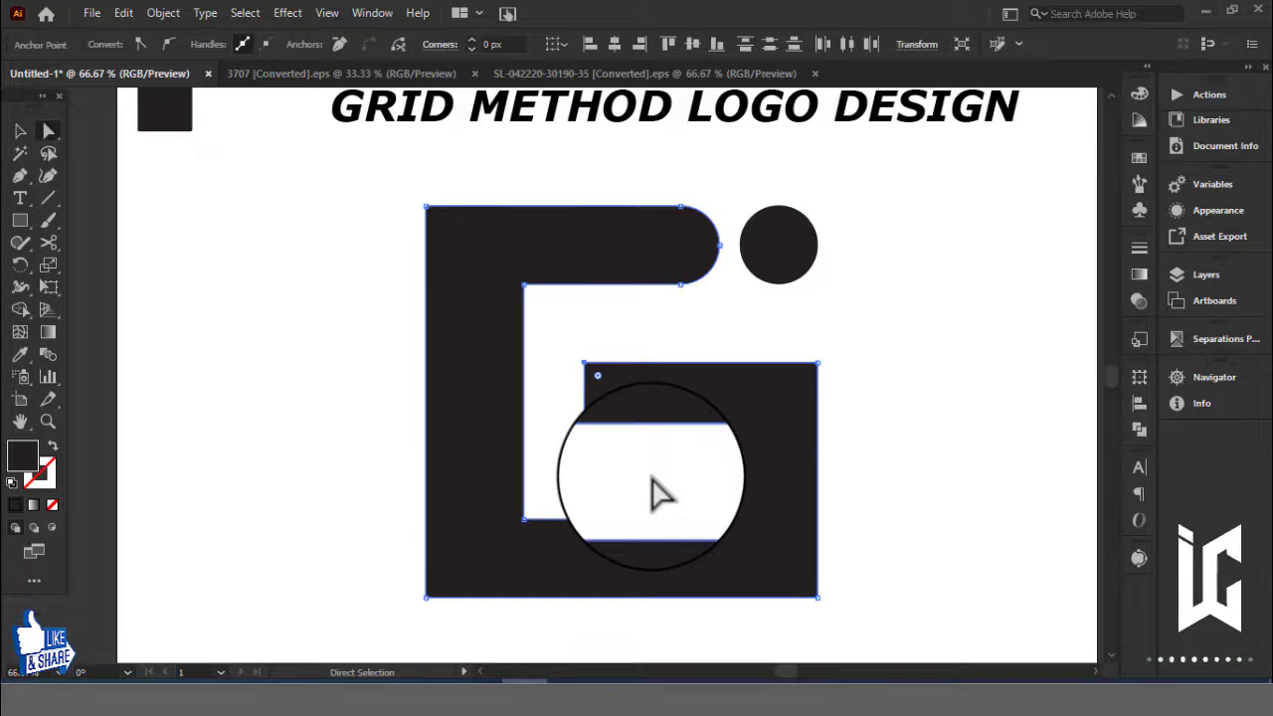
{"action": "left_click", "coordinate": [476, 271]}
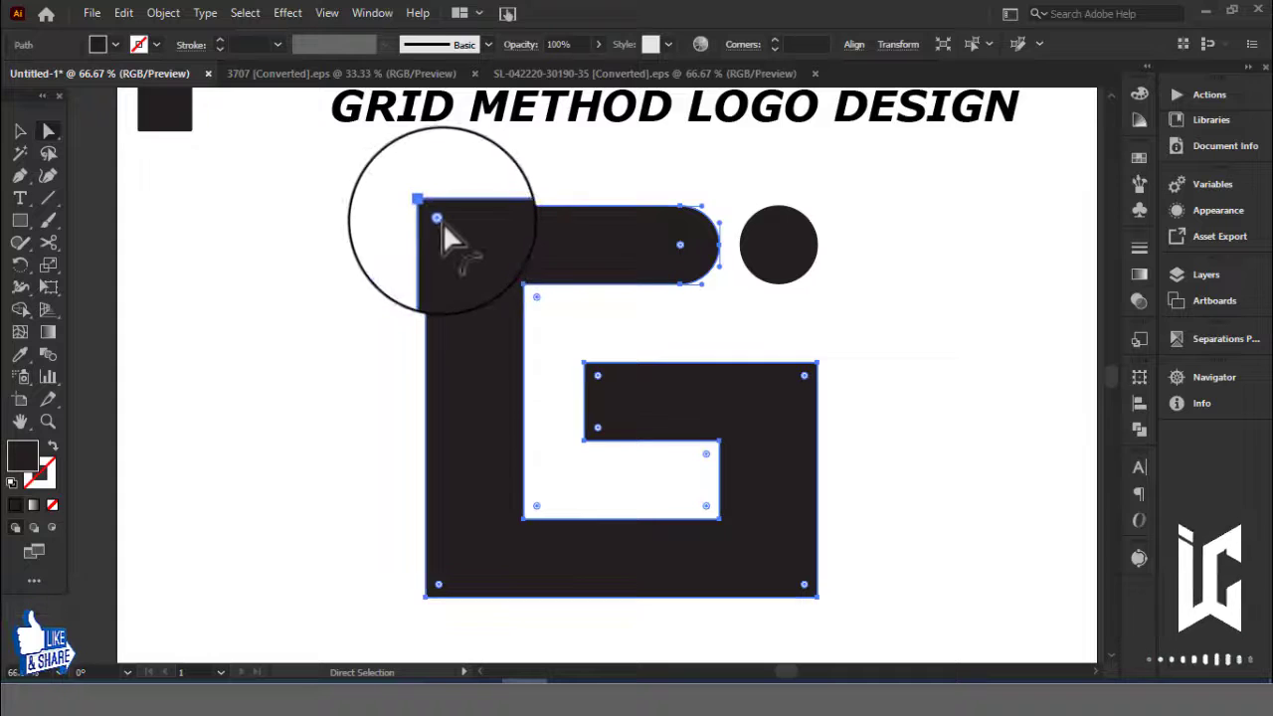
{"action": "left_click", "coordinate": [438, 585]}
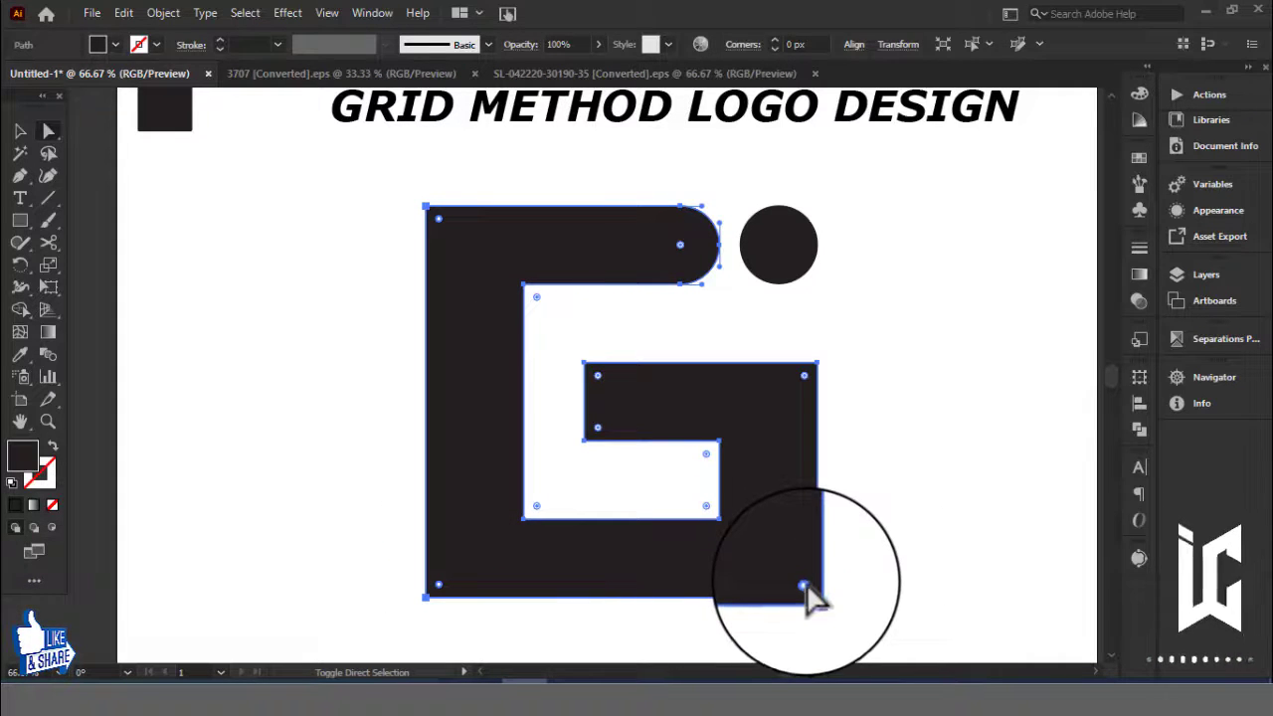
{"action": "mouse_move", "coordinate": [806, 588]}
{"action": "left_mouse_down"}
{"action": "mouse_move", "coordinate": [815, 489]}
{"action": "mouse_move", "coordinate": [812, 557]}
{"action": "left_mouse_up"}
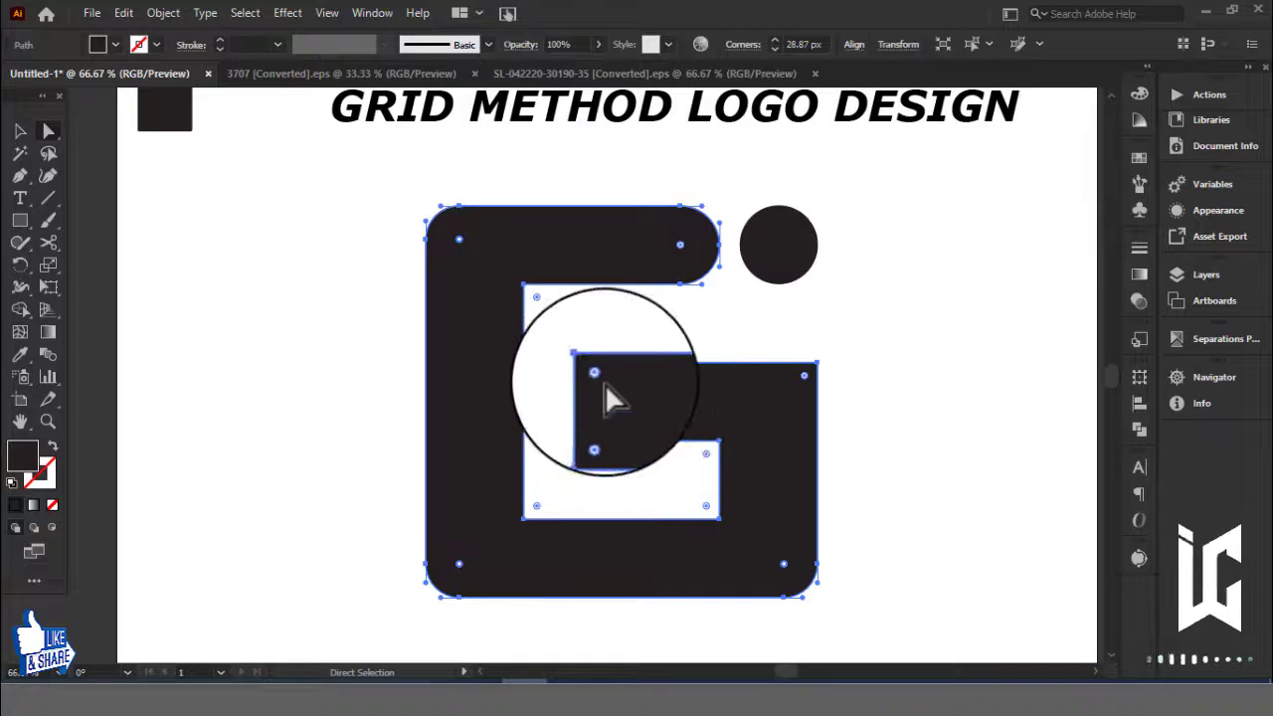
Curve the middle bar's top-left and top-right corners, then select the whole logo.
{"action": "mouse_move", "coordinate": [563, 344]}
{"action": "left_mouse_down"}
{"action": "mouse_move", "coordinate": [599, 379]}
{"action": "mouse_move", "coordinate": [767, 460]}
{"action": "left_mouse_up"}
{"action": "left_click", "coordinate": [921, 392]}
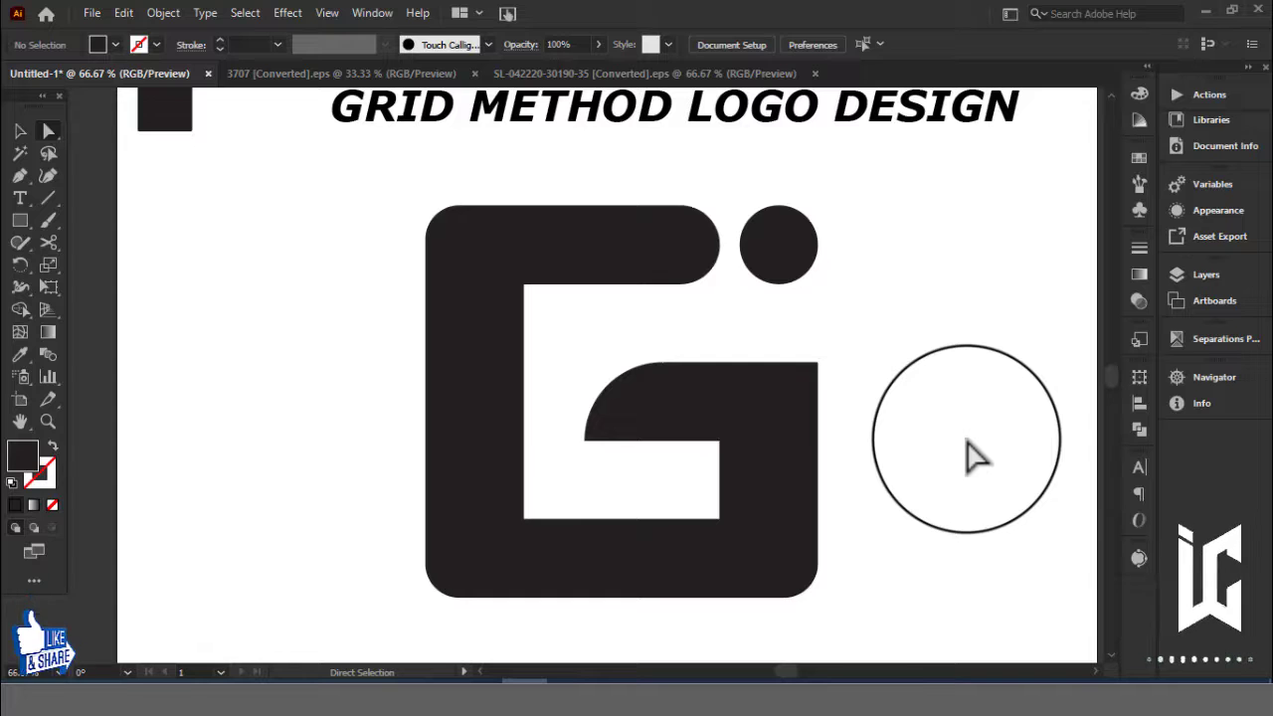
{"action": "left_click", "coordinate": [825, 356]}
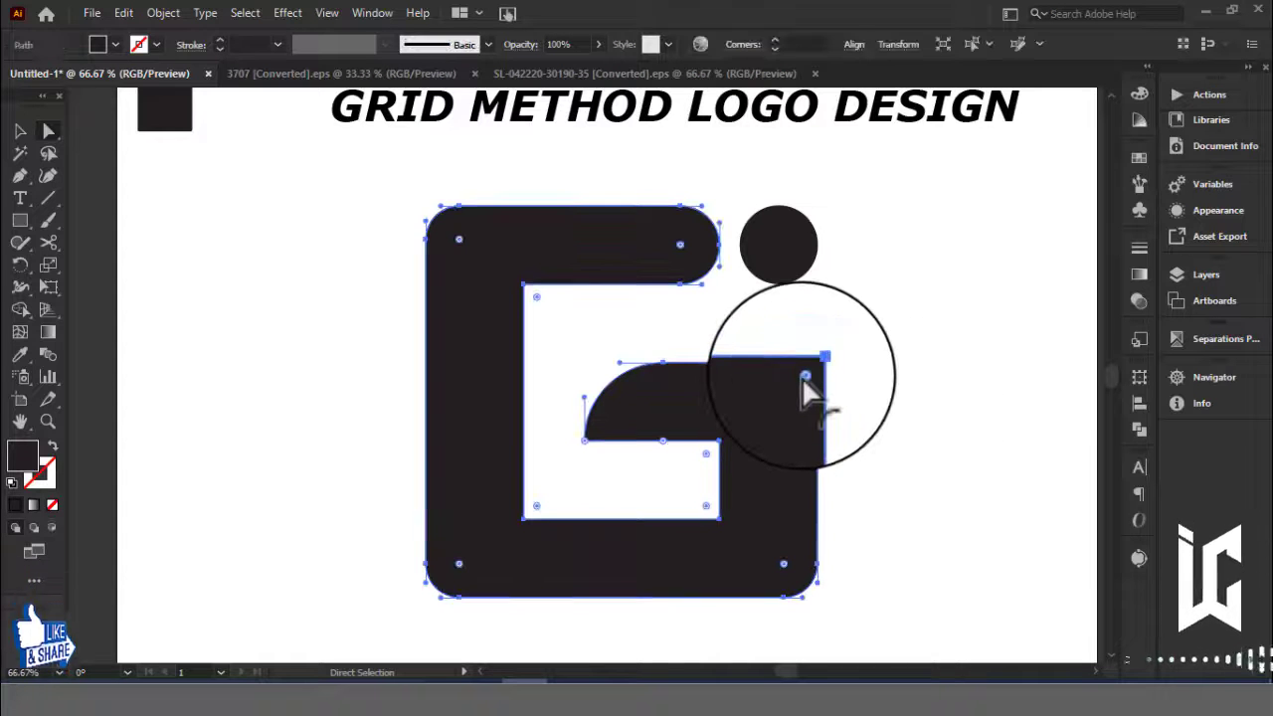
{"action": "left_click_drag", "start_coordinate": [804, 377], "coordinate": [817, 408]}
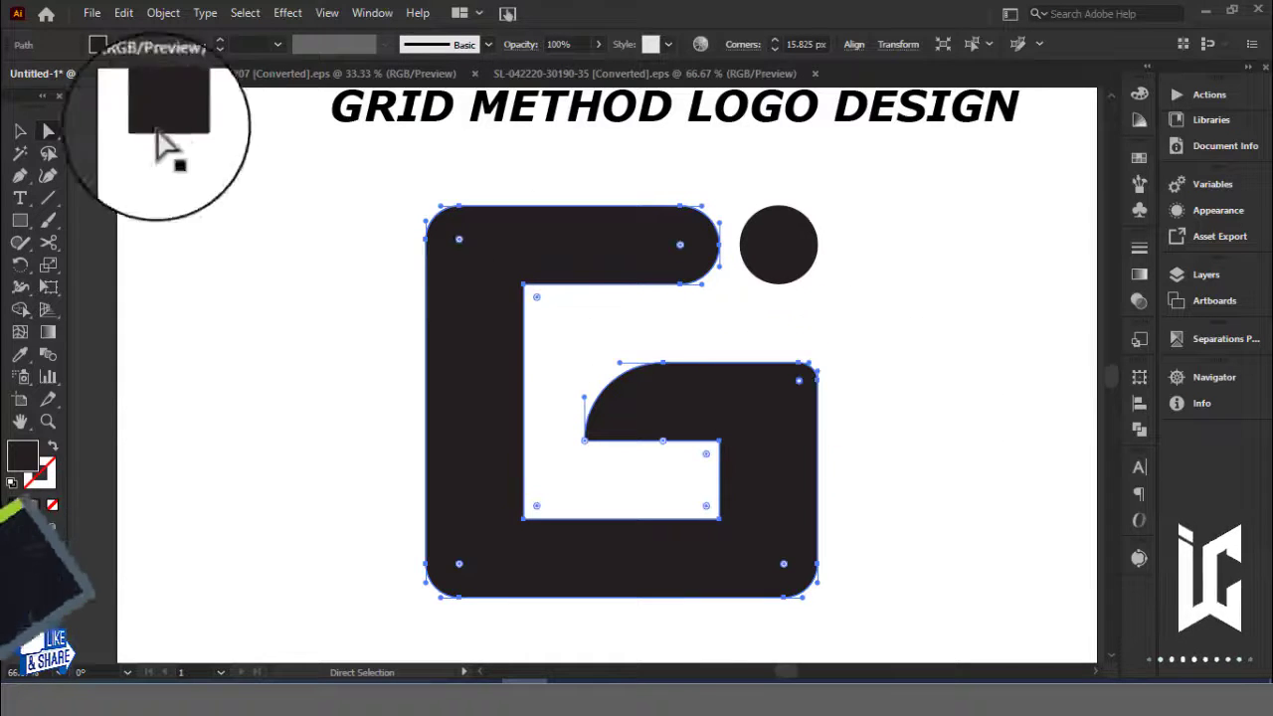
{"action": "left_click", "coordinate": [20, 130]}
{"action": "left_click", "coordinate": [270, 290]}
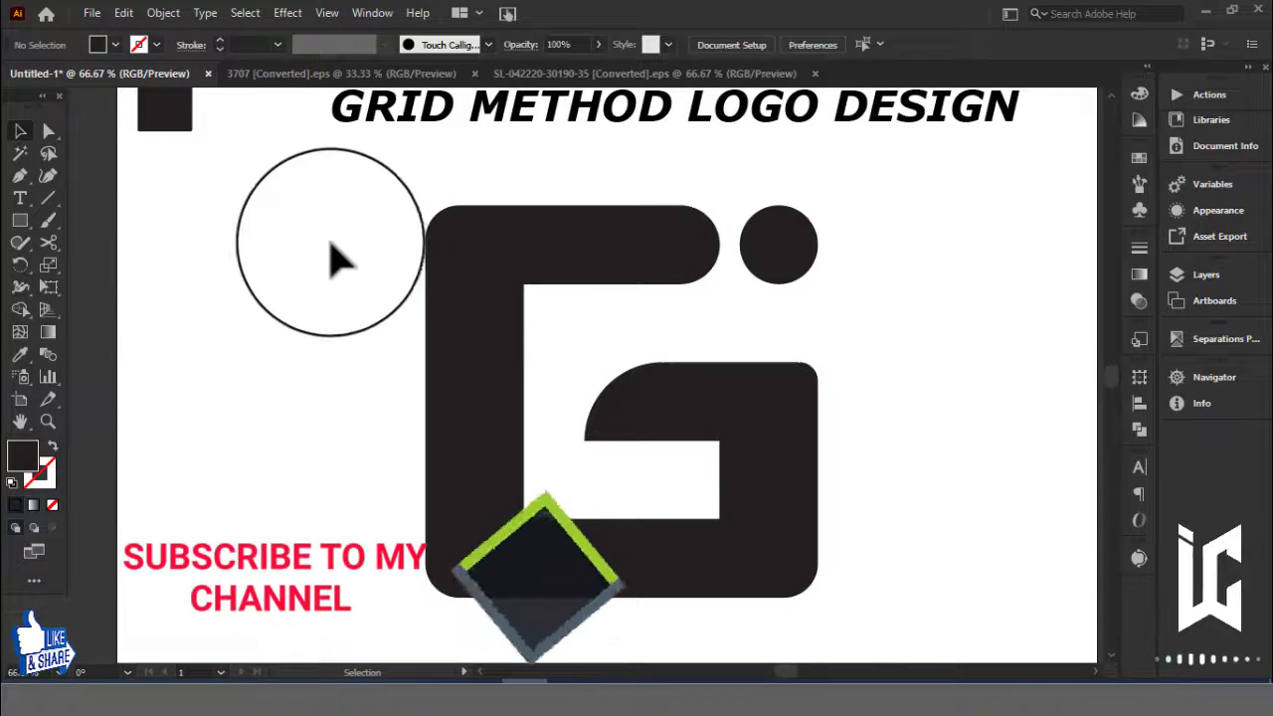
{"action": "left_click_drag", "start_coordinate": [271, 261], "coordinate": [903, 532]}
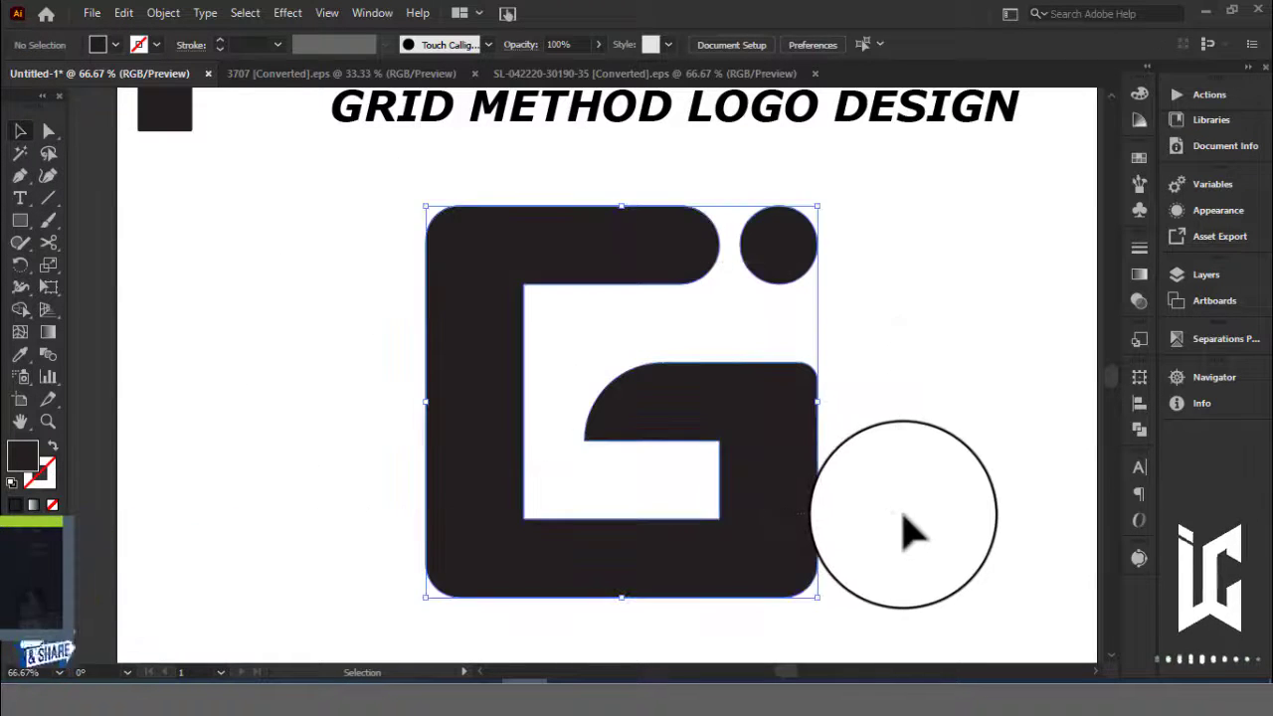
Rotate the G 45° into a diamond, shrink it slightly and shift it lower right.
{"action": "key", "text": "ctrl+minus"}
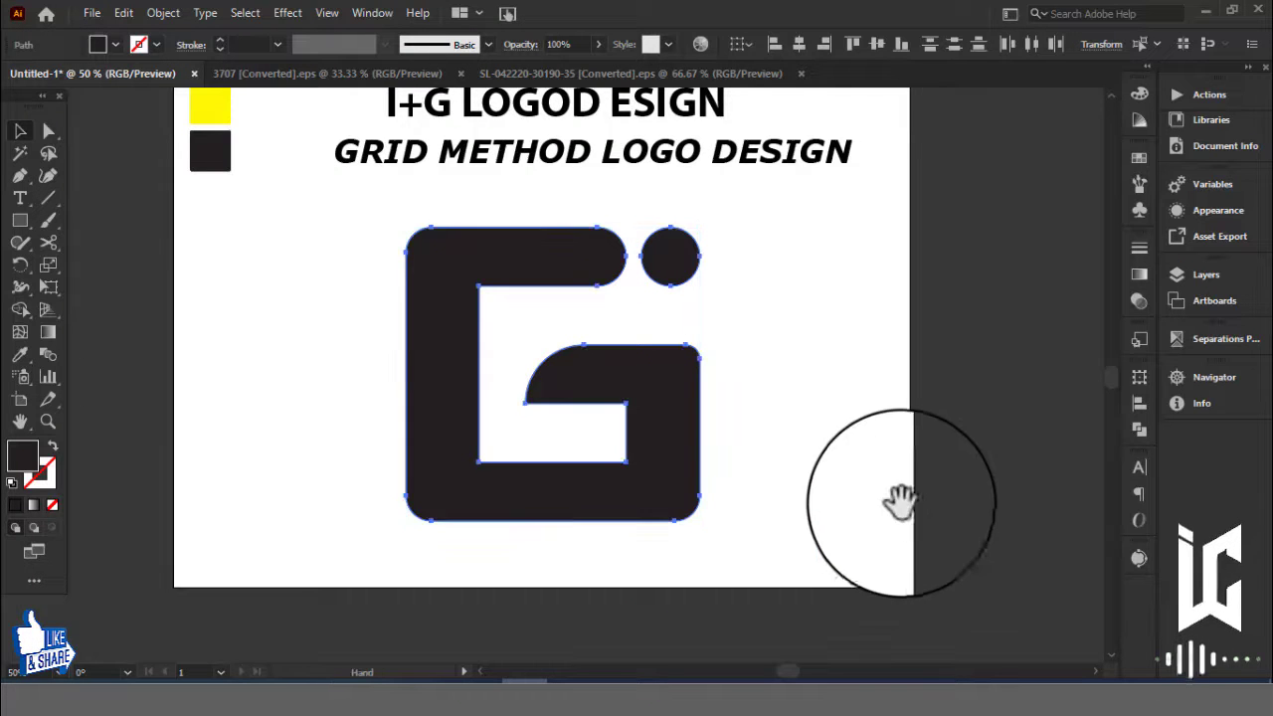
{"action": "left_click_drag", "start_coordinate": [847, 514], "coordinate": [919, 572]}
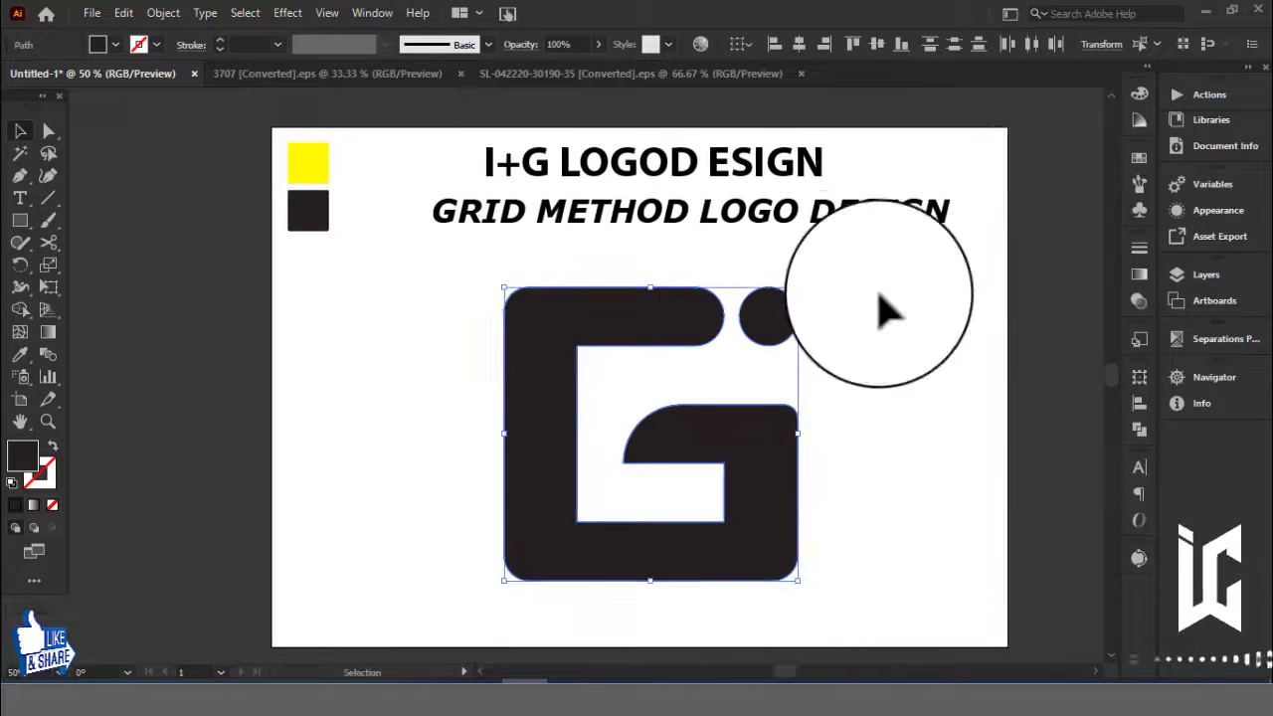
{"action": "left_click_drag", "start_coordinate": [796, 293], "coordinate": [678, 224]}
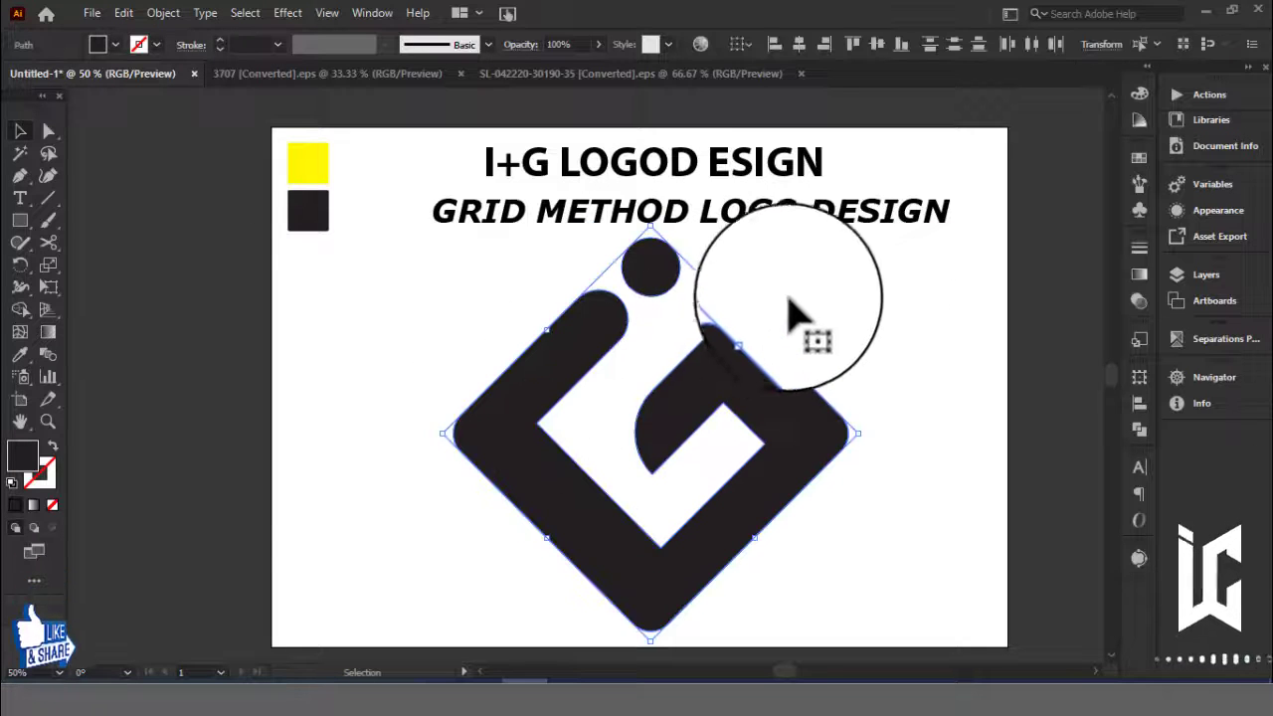
{"action": "left_click_drag", "start_coordinate": [652, 235], "coordinate": [654, 261]}
{"action": "mouse_move", "coordinate": [762, 431]}
{"action": "left_mouse_down"}
{"action": "mouse_move", "coordinate": [774, 418]}
{"action": "mouse_move", "coordinate": [757, 435]}
{"action": "left_mouse_up"}
{"action": "left_click", "coordinate": [890, 373]}
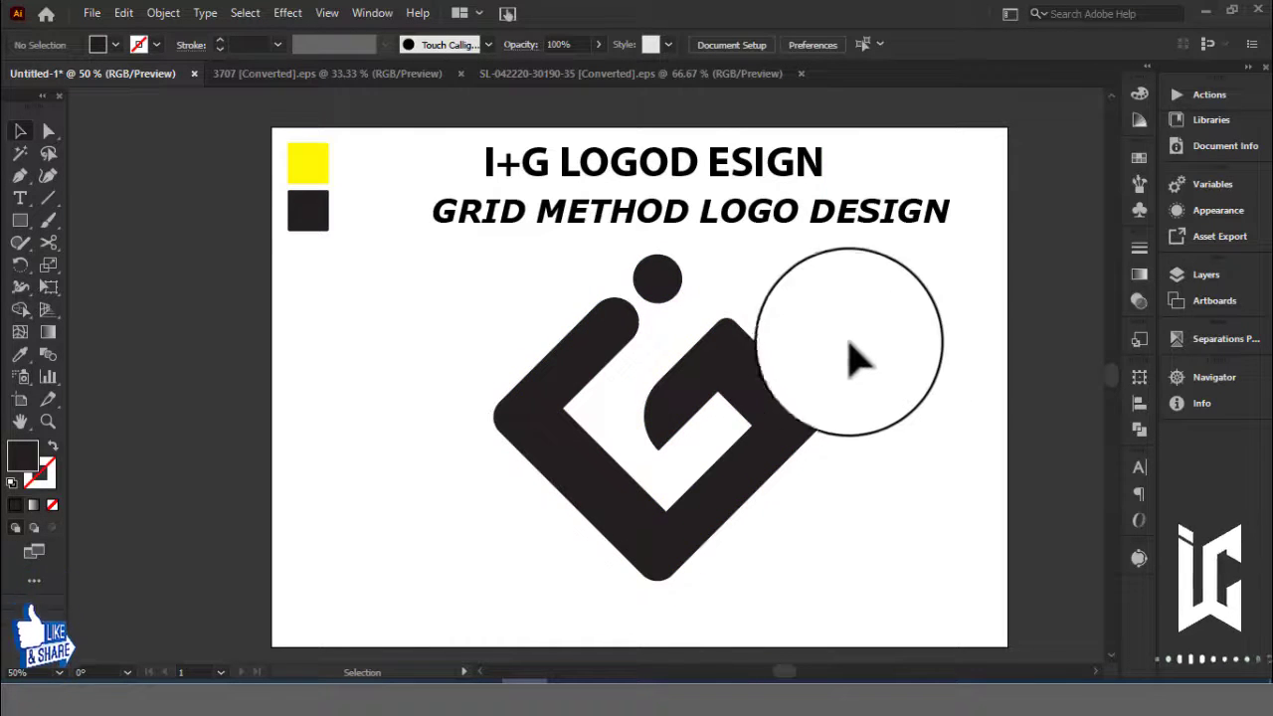
Scale the whole logo taller and move the right piece to complete the diamond G.
{"action": "left_click_drag", "start_coordinate": [862, 281], "coordinate": [540, 454]}
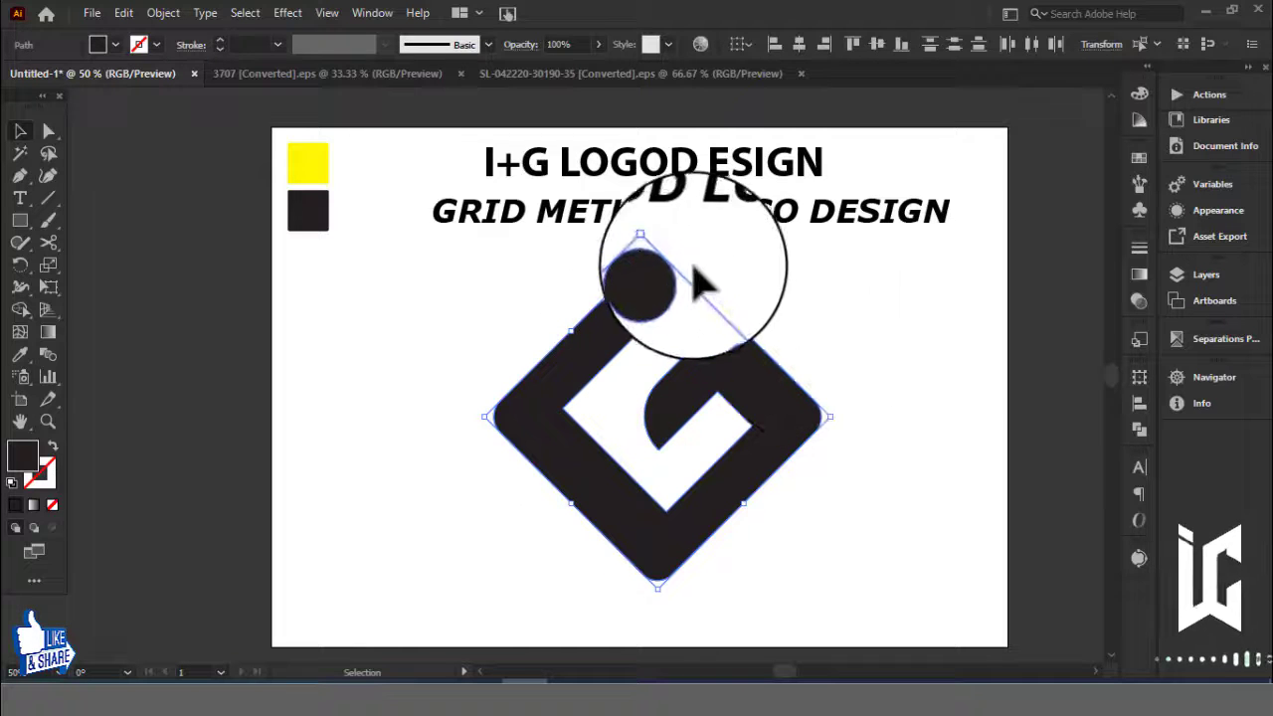
{"action": "left_click_drag", "start_coordinate": [658, 245], "coordinate": [659, 284]}
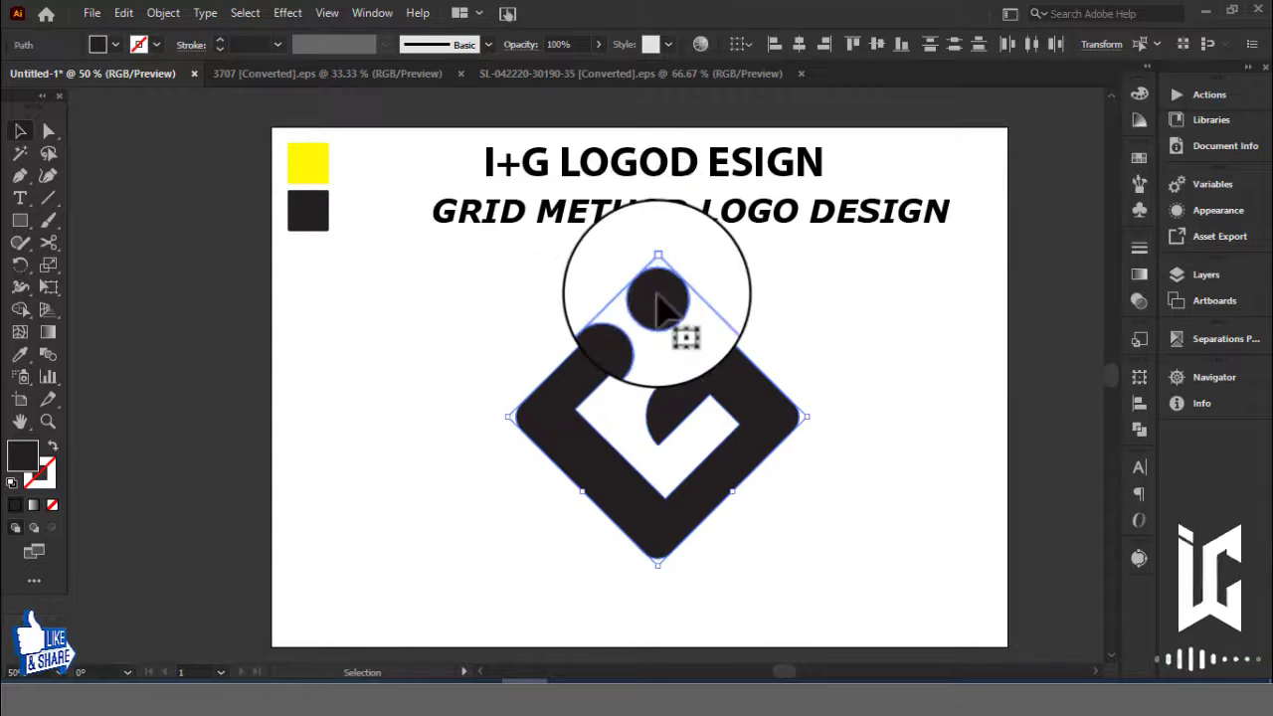
{"action": "key", "text": "ctrl+z"}
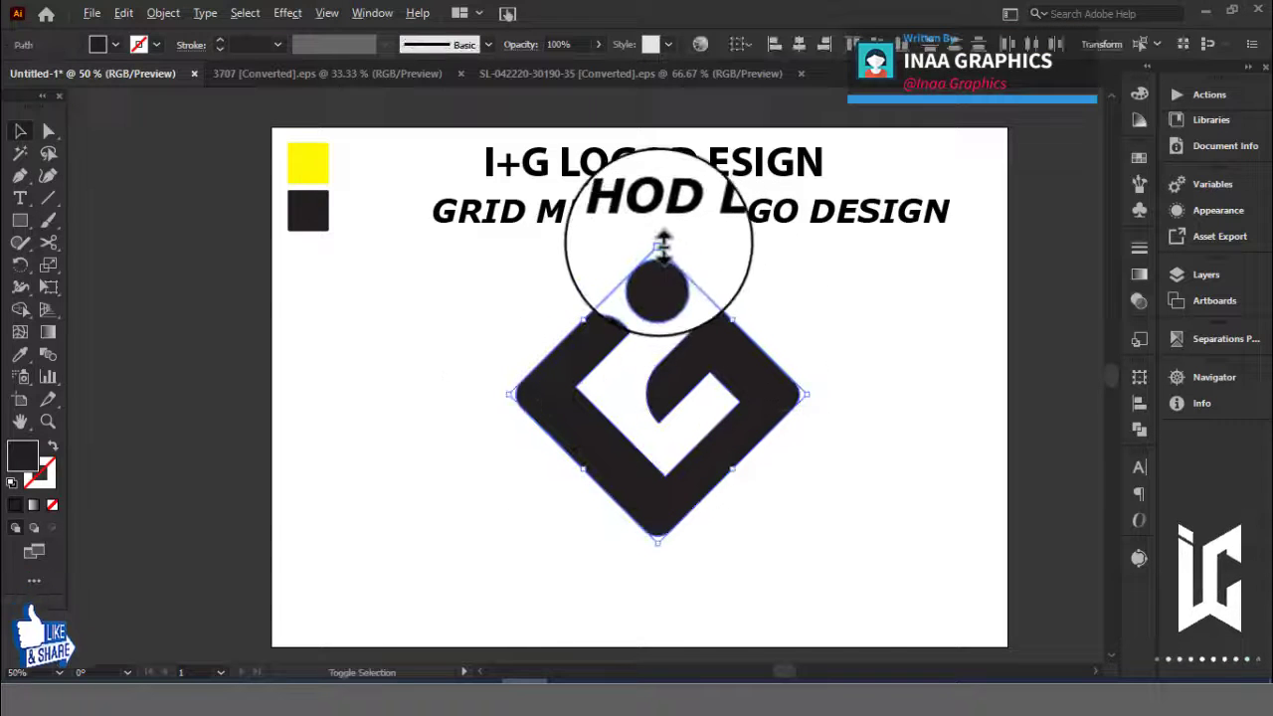
{"action": "left_click_drag", "start_coordinate": [647, 245], "coordinate": [670, 231]}
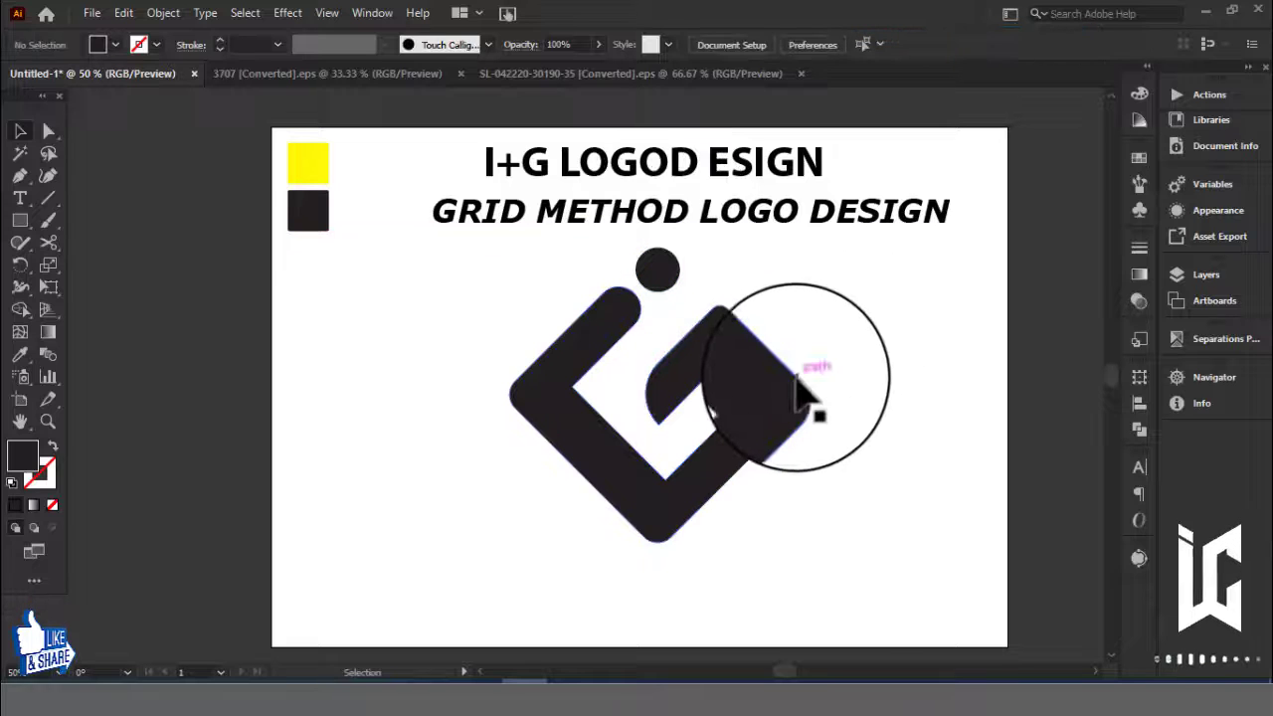
{"action": "left_click_drag", "start_coordinate": [807, 398], "coordinate": [743, 433]}
Colour the dot above the logo yellow by sampling the yellow square.
{"action": "left_click", "coordinate": [596, 398]}
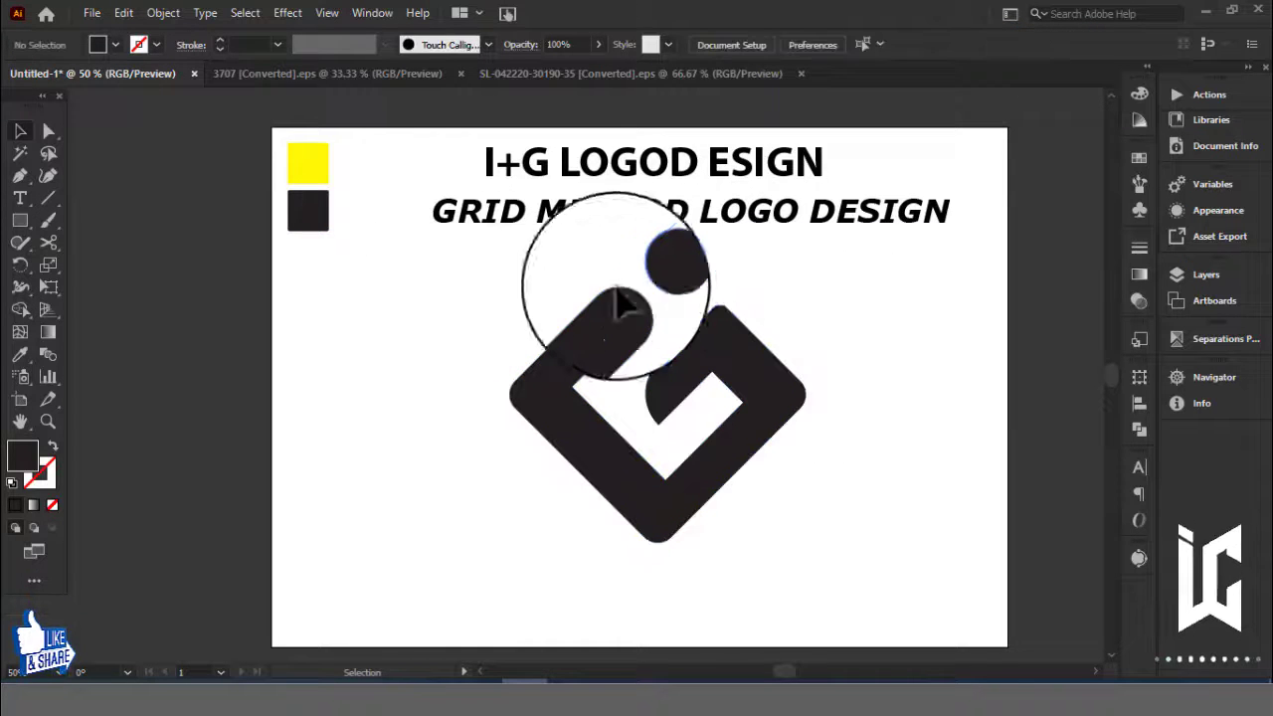
{"action": "left_click", "coordinate": [653, 271]}
{"action": "left_click", "coordinate": [22, 356]}
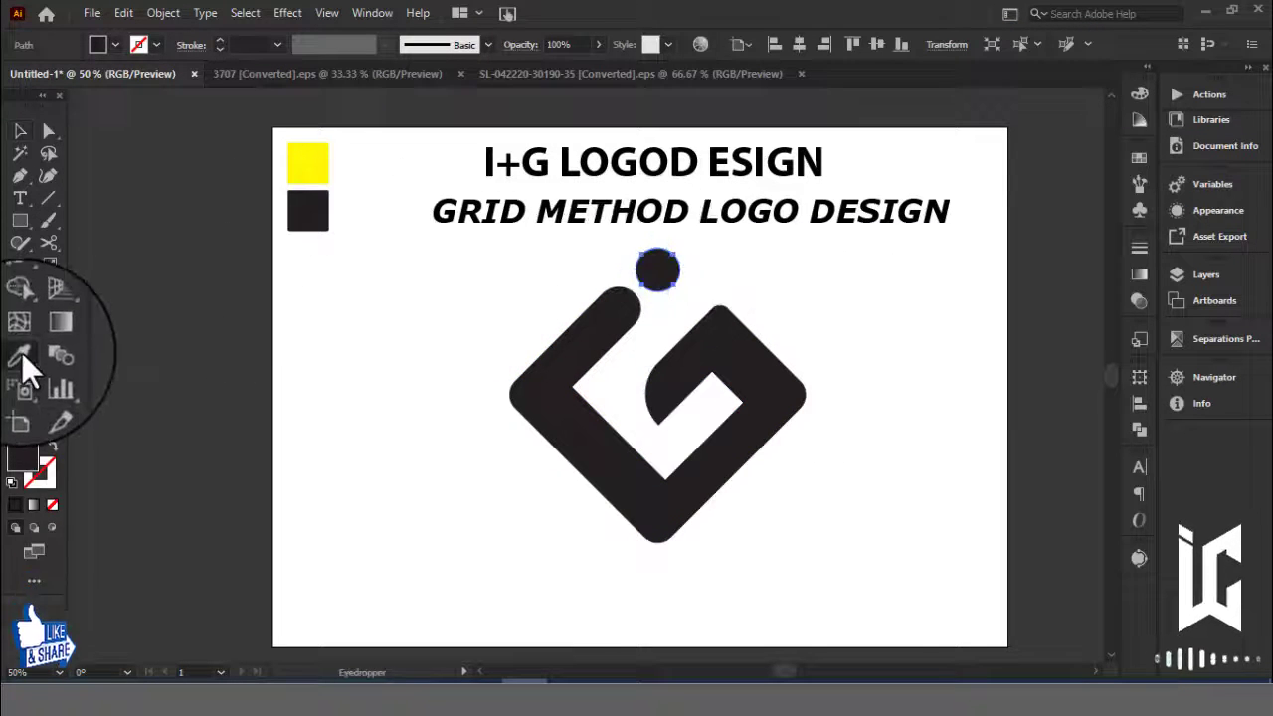
{"action": "left_click", "coordinate": [307, 163]}
{"action": "left_click", "coordinate": [20, 131]}
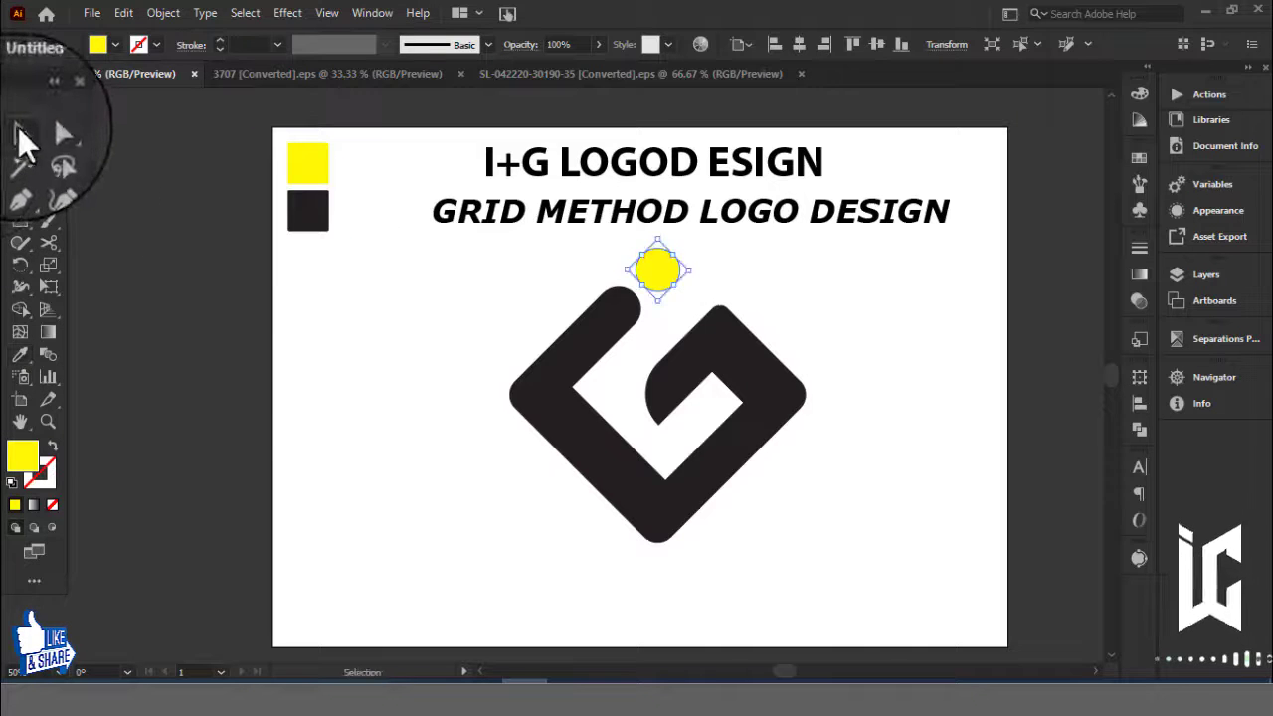
Fill the G body with pure black 000000 in the Color Picker.
{"action": "left_click", "coordinate": [430, 425]}
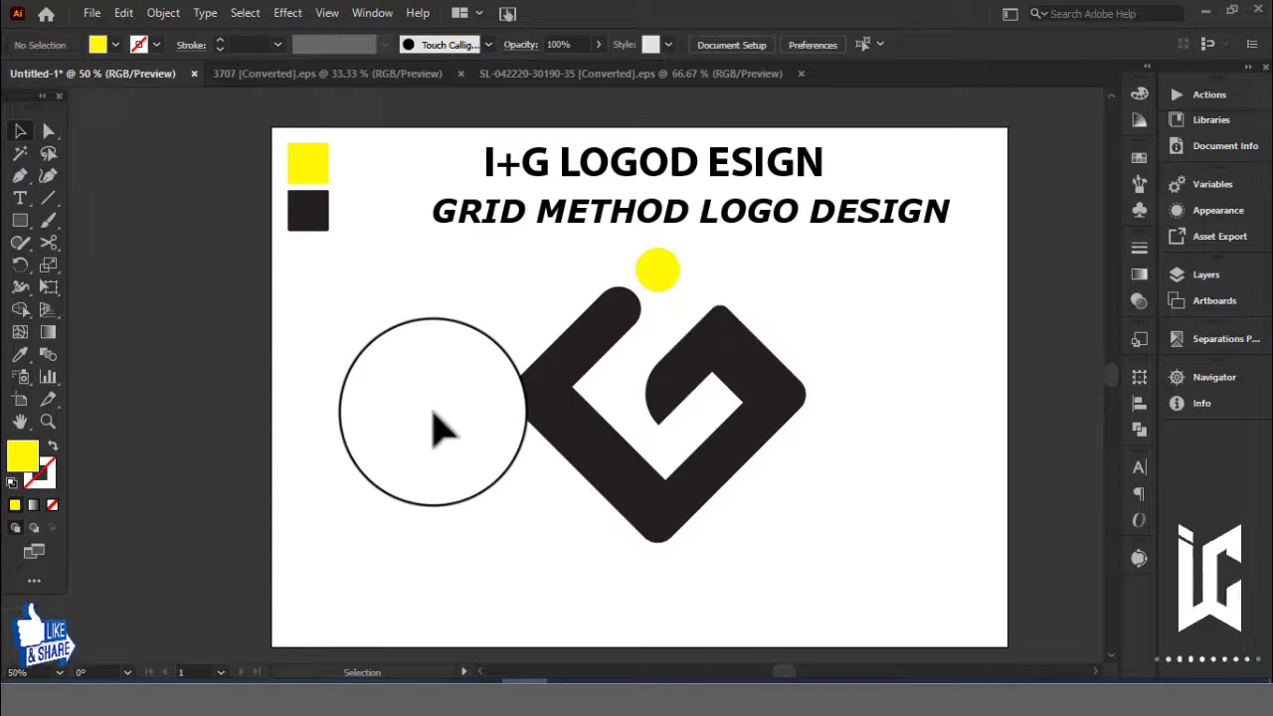
{"action": "left_click", "coordinate": [585, 457]}
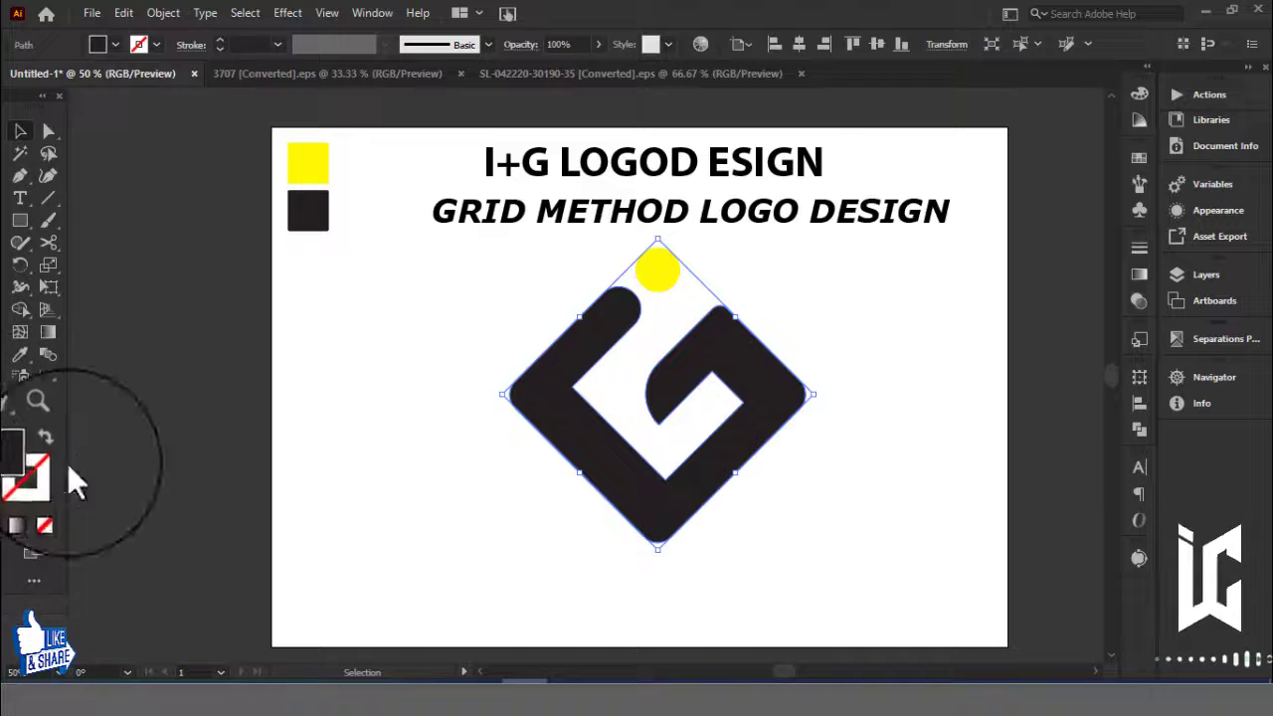
{"action": "double_click", "coordinate": [12, 450]}
{"action": "left_click_drag", "start_coordinate": [514, 391], "coordinate": [596, 444]}
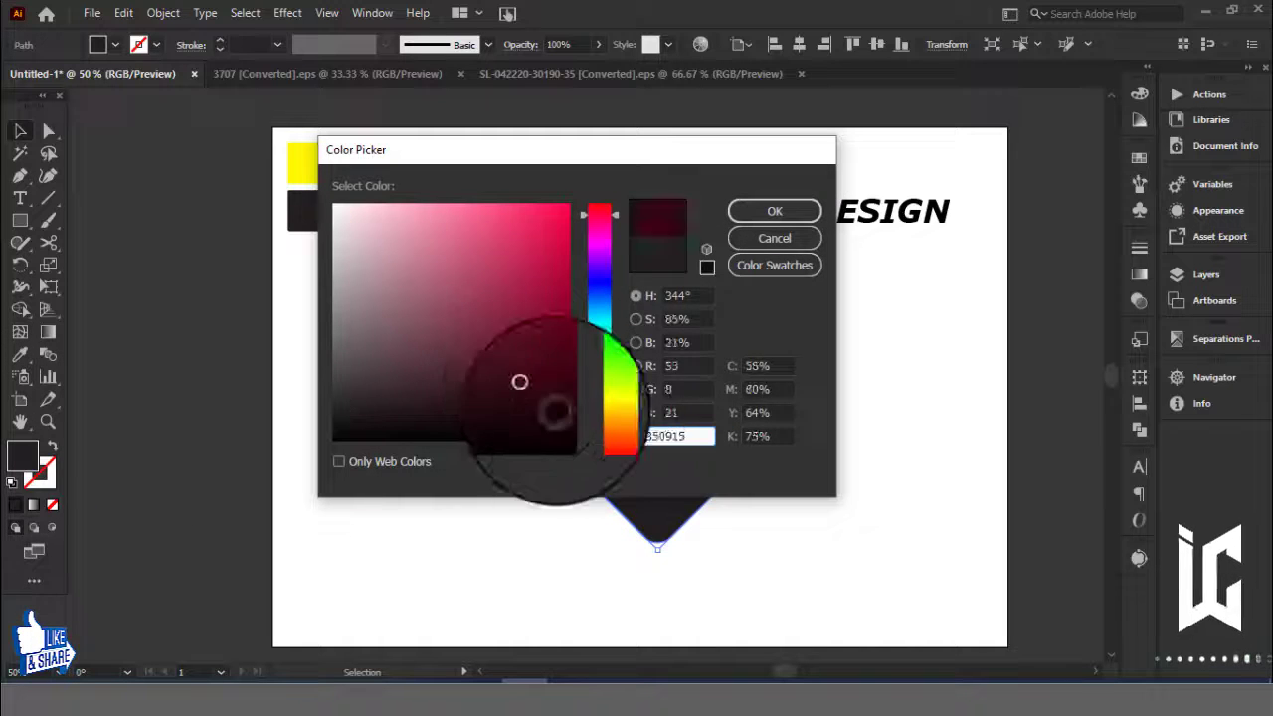
{"action": "left_click", "coordinate": [753, 209]}
{"action": "left_click", "coordinate": [209, 234]}
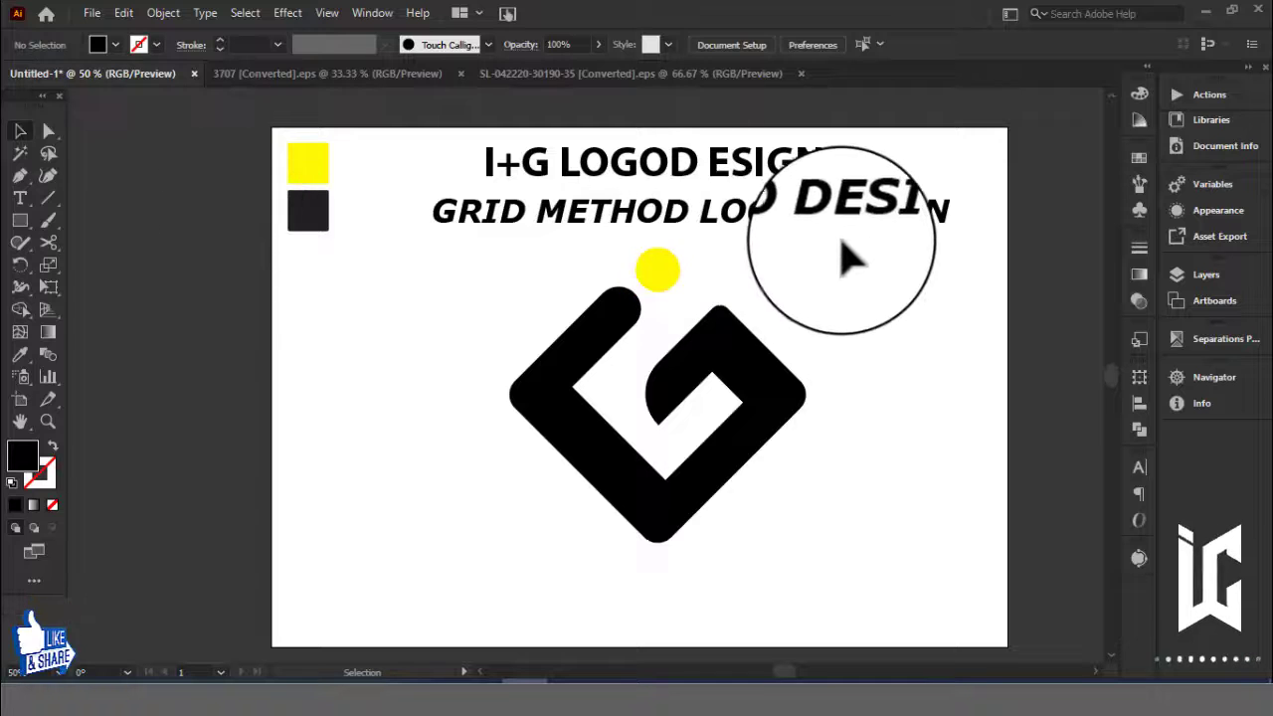
Retype the subtitle as COMPANY NAME and move it beneath the logo.
{"action": "left_click", "coordinate": [646, 214]}
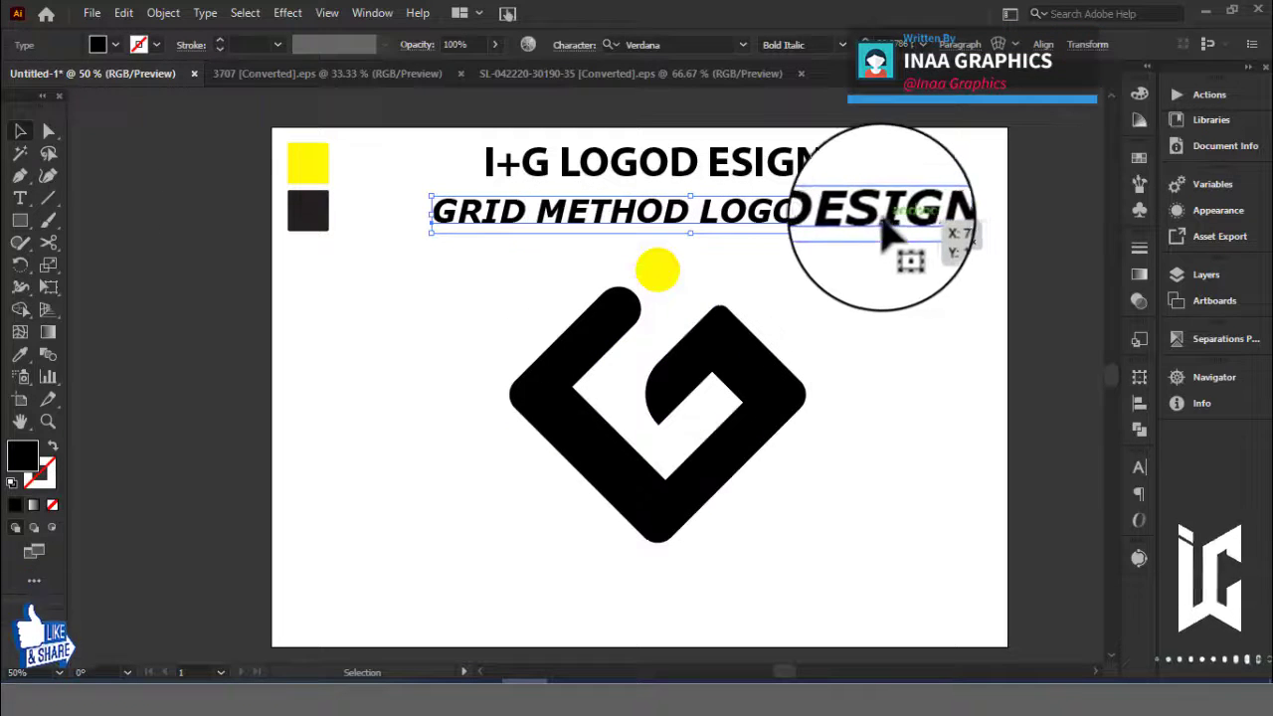
{"action": "double_click", "coordinate": [943, 217]}
{"action": "left_click_drag", "start_coordinate": [945, 219], "coordinate": [430, 211]}
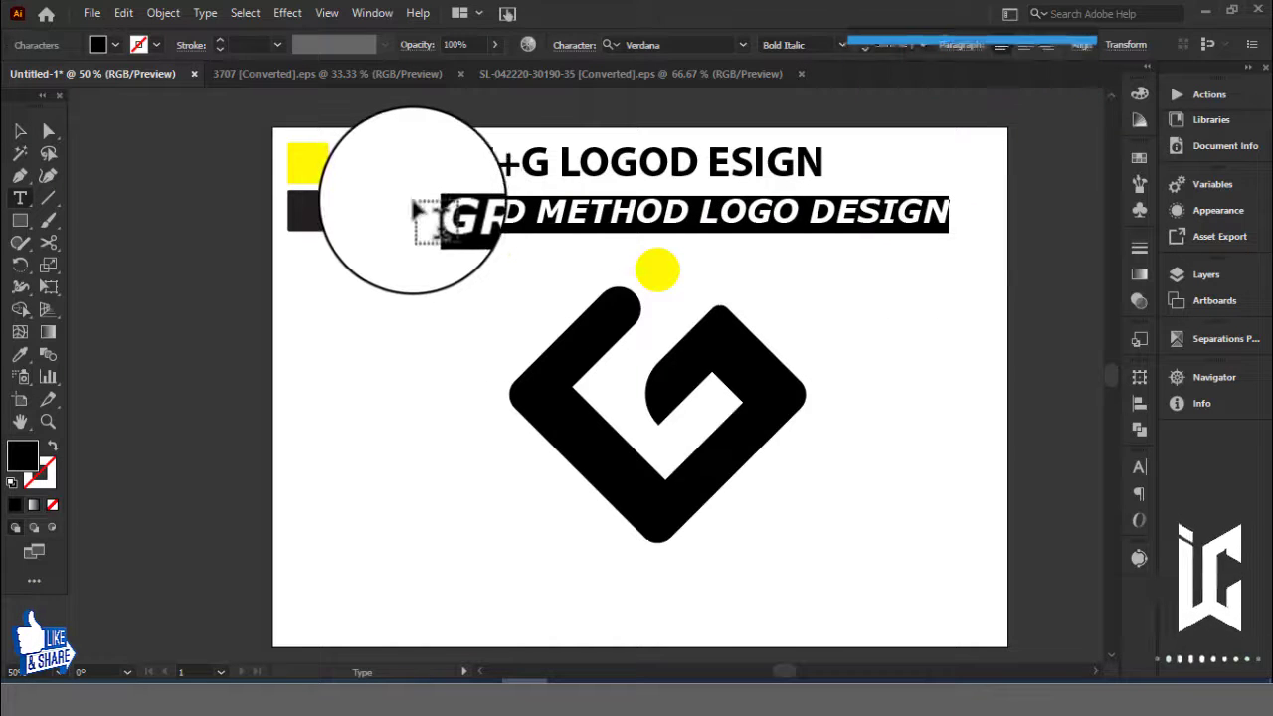
{"action": "type", "text": "COMPANY NAME"}
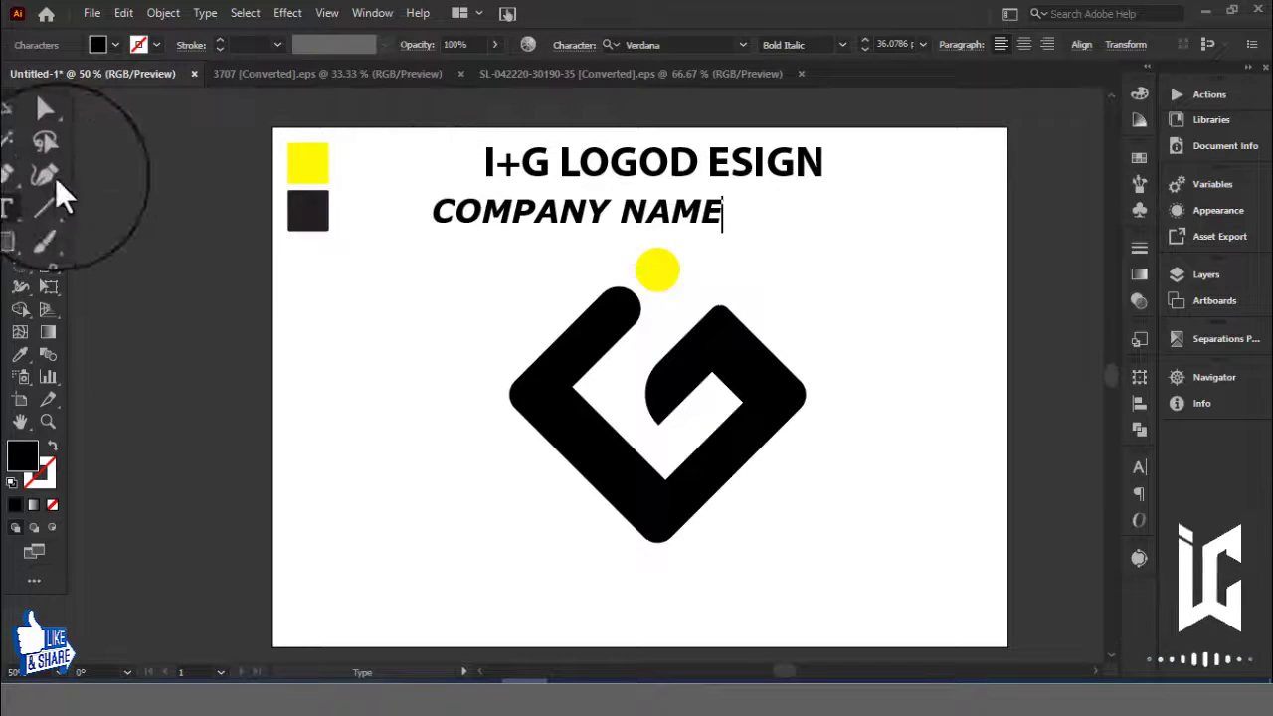
{"action": "left_click", "coordinate": [19, 130]}
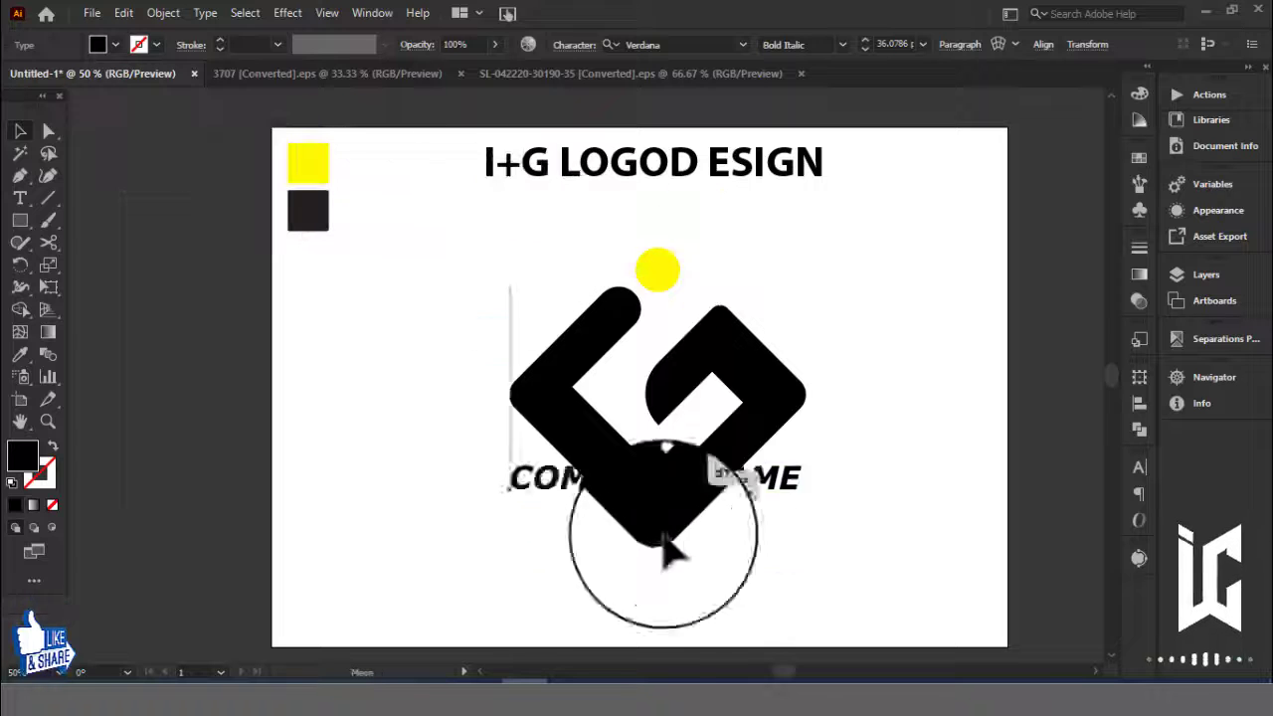
{"action": "left_click_drag", "start_coordinate": [572, 227], "coordinate": [661, 592]}
Nudge the logo up and add a duplicated text line reading TAGLINE below COMPANY NAME.
{"action": "left_click", "coordinate": [866, 284]}
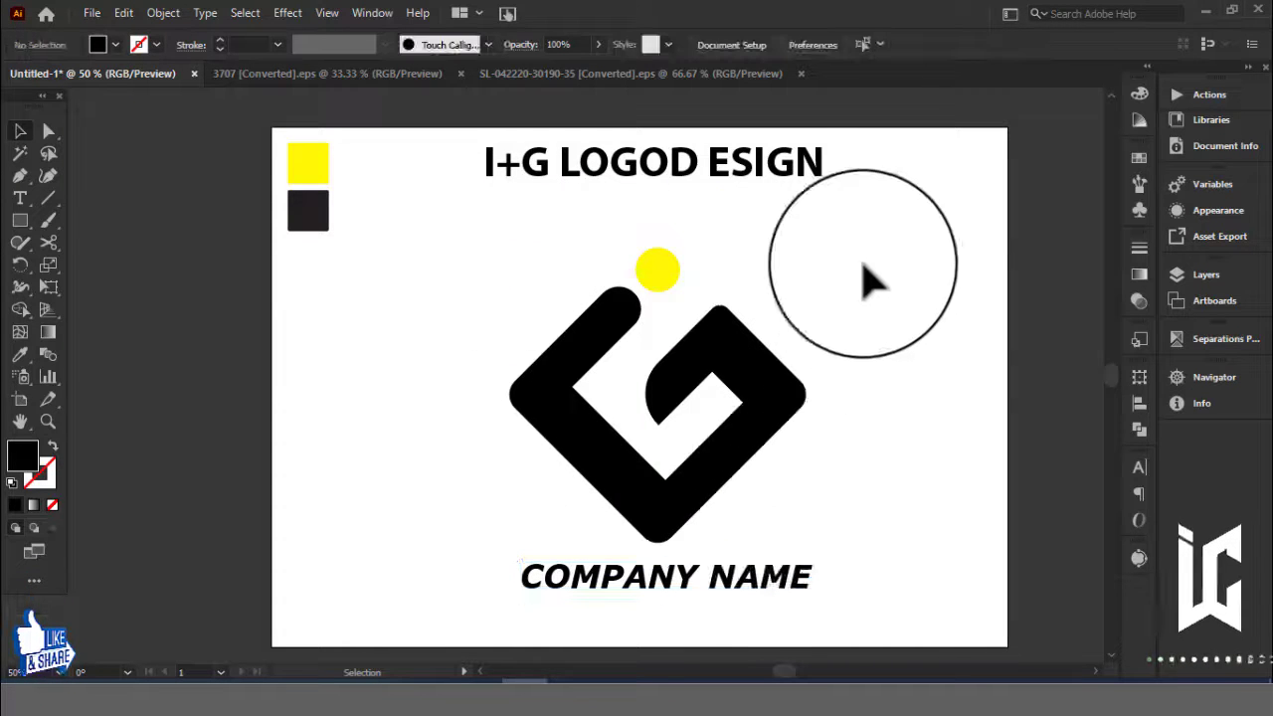
{"action": "left_click_drag", "start_coordinate": [696, 511], "coordinate": [690, 477]}
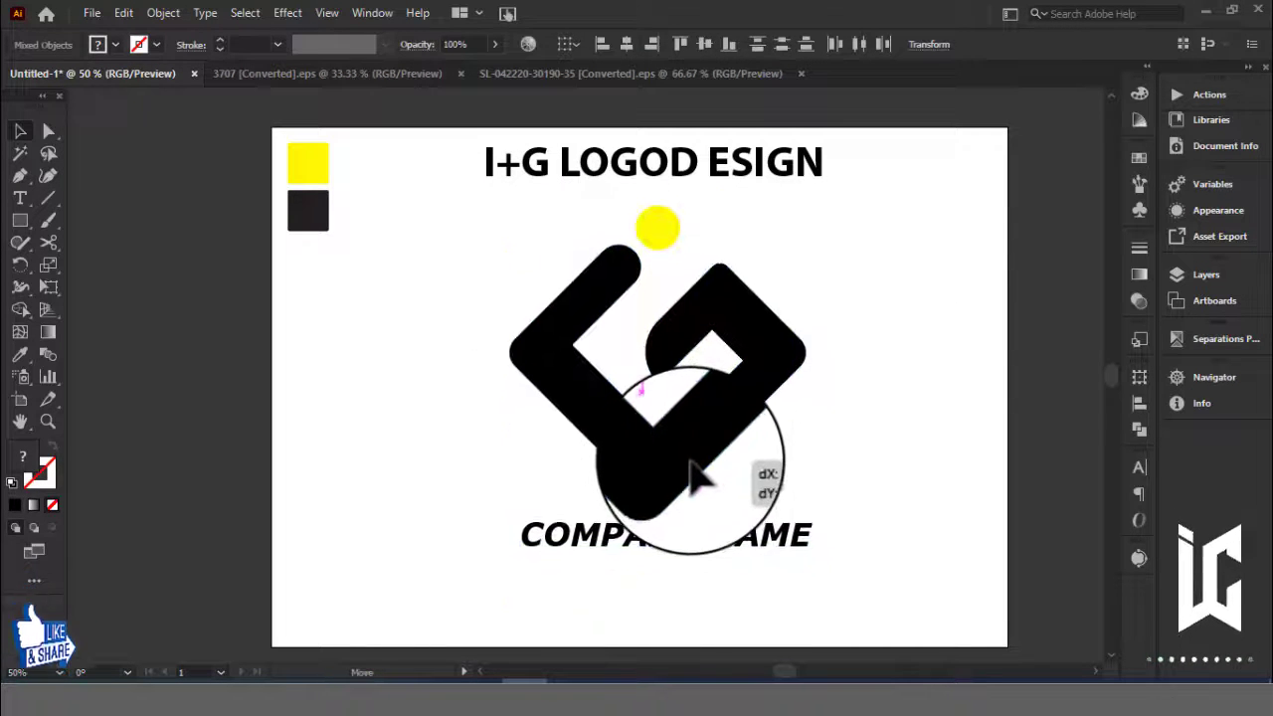
{"action": "left_click", "coordinate": [838, 461]}
{"action": "mouse_move", "coordinate": [773, 562]}
{"action": "left_mouse_down"}
{"action": "mouse_move", "coordinate": [781, 602]}
{"action": "mouse_move", "coordinate": [512, 580]}
{"action": "left_mouse_up"}
{"action": "key", "text": "t"}
{"action": "type", "text": "T"}
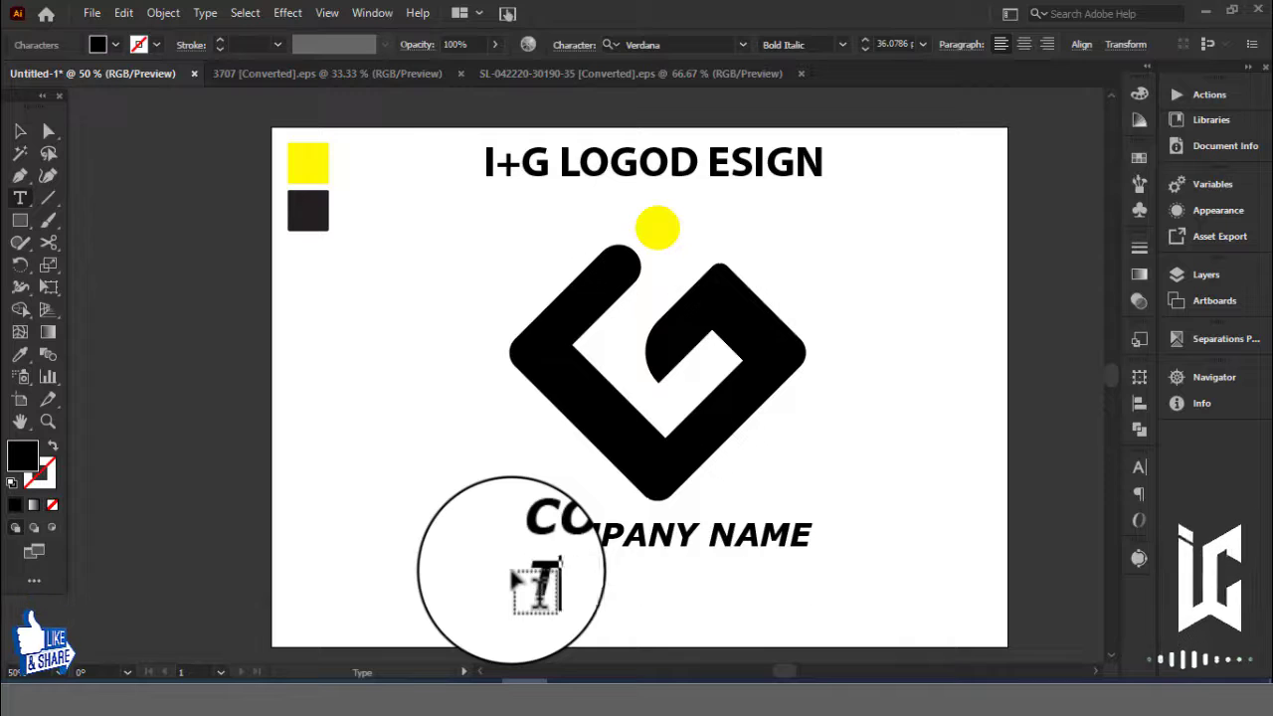
{"action": "type", "text": "AGLINE"}
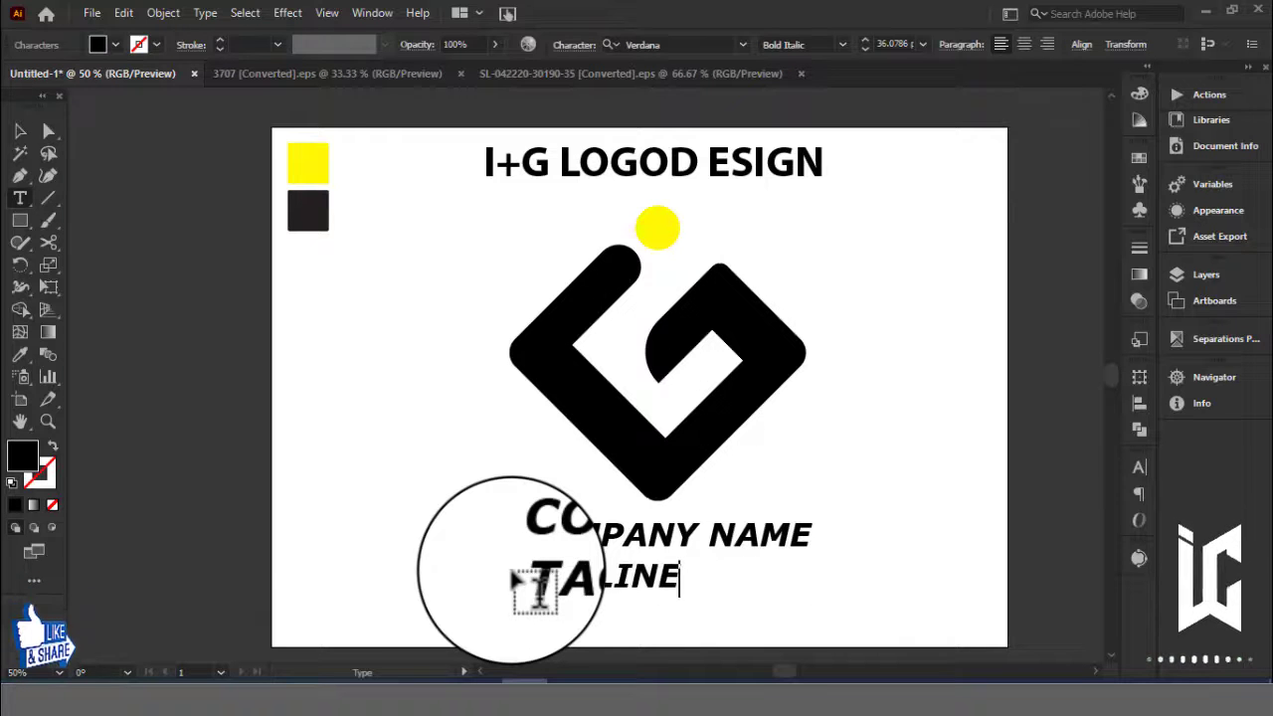
{"action": "left_click", "coordinate": [20, 131]}
{"action": "mouse_move", "coordinate": [705, 595]}
{"action": "left_mouse_down"}
{"action": "mouse_move", "coordinate": [733, 614]}
{"action": "mouse_move", "coordinate": [713, 602]}
{"action": "left_mouse_up"}
{"action": "left_click", "coordinate": [796, 617]}
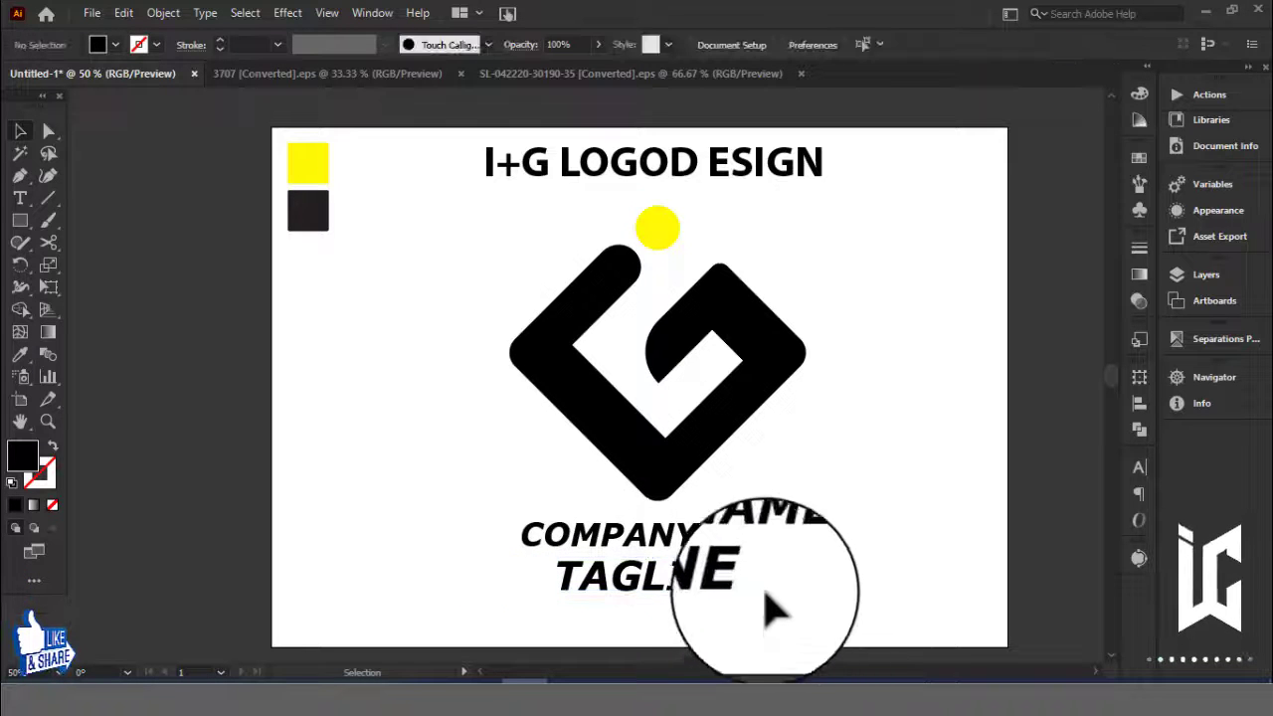
Centre-align the text with the logo, delete the I+G LOGOD ESIGN title, and enlarge the group.
{"action": "mouse_move", "coordinate": [741, 594]}
{"action": "left_mouse_down"}
{"action": "mouse_move", "coordinate": [767, 609]}
{"action": "mouse_move", "coordinate": [729, 637]}
{"action": "mouse_move", "coordinate": [646, 217]}
{"action": "left_mouse_up"}
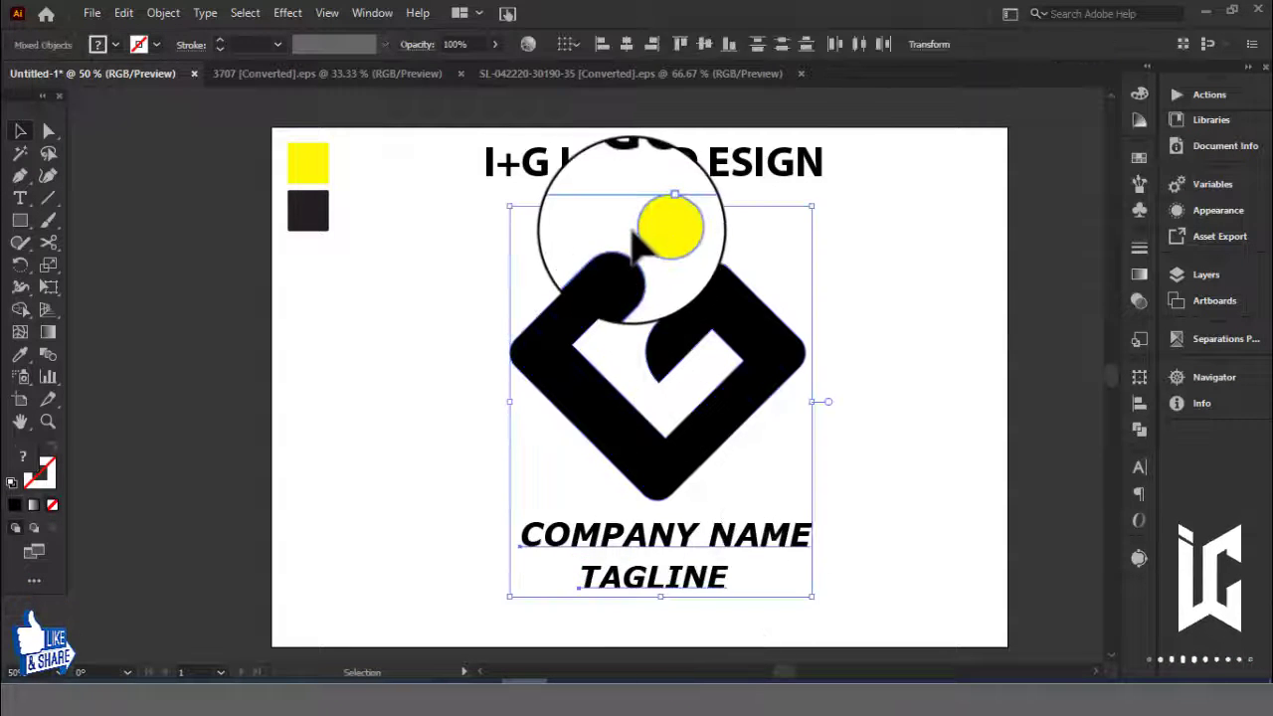
{"action": "left_click", "coordinate": [627, 47]}
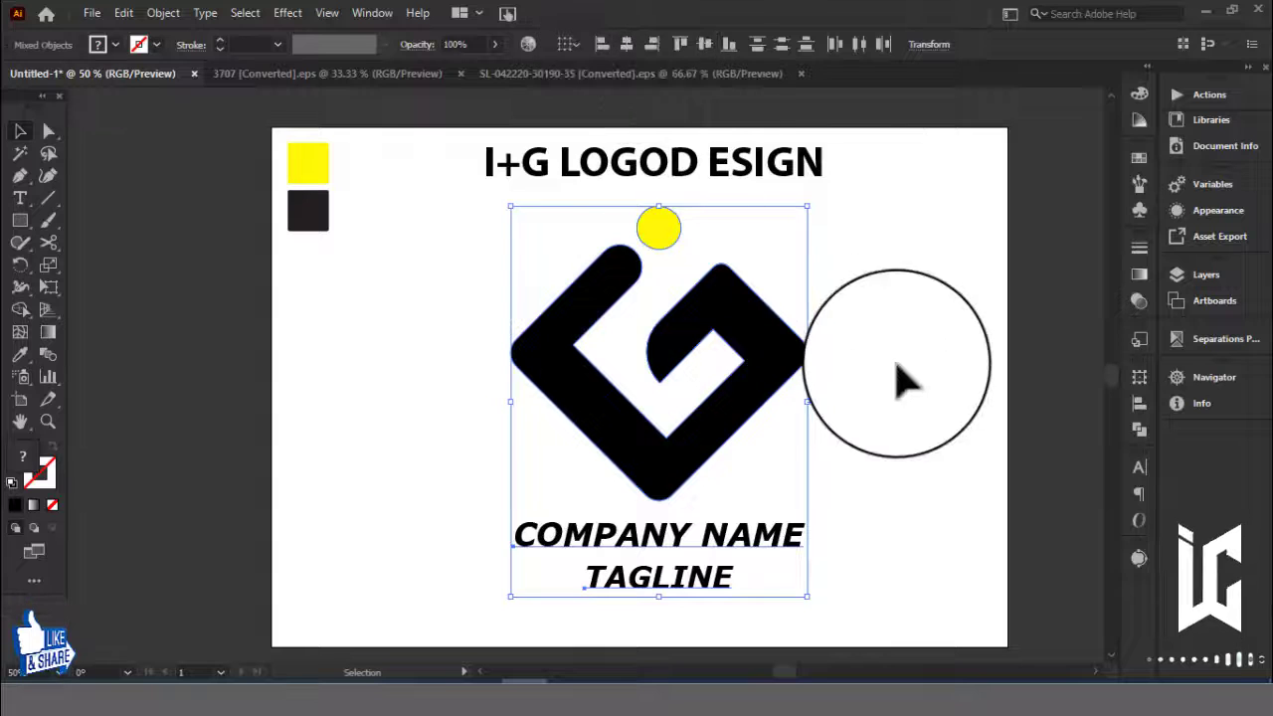
{"action": "left_click", "coordinate": [898, 376]}
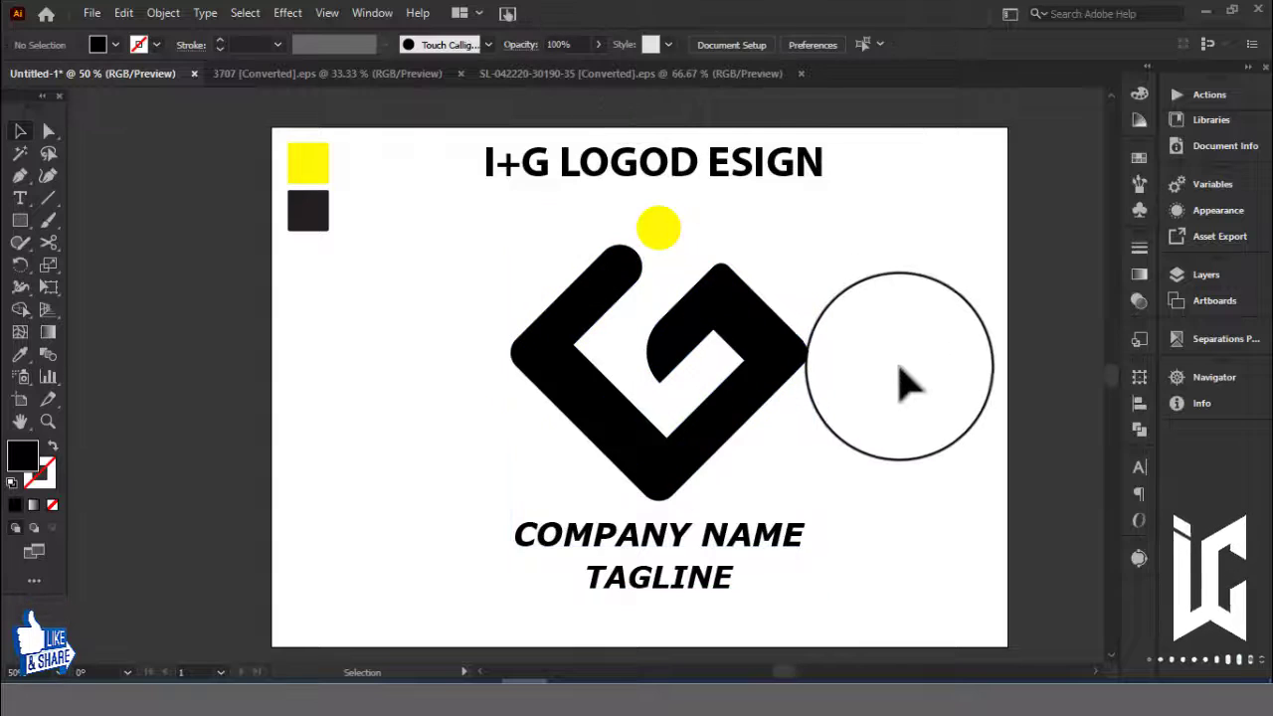
{"action": "left_click", "coordinate": [809, 177]}
{"action": "key", "text": "Delete"}
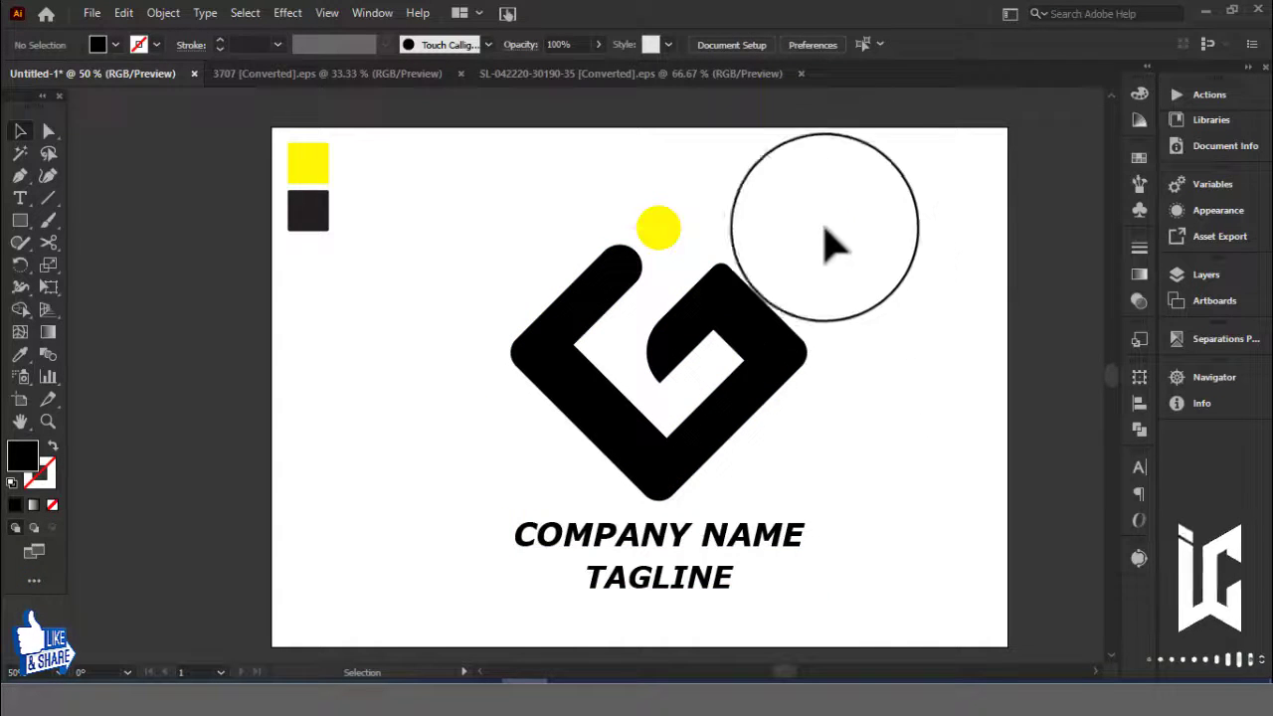
{"action": "left_click", "coordinate": [537, 589]}
{"action": "left_click_drag", "start_coordinate": [811, 205], "coordinate": [824, 187]}
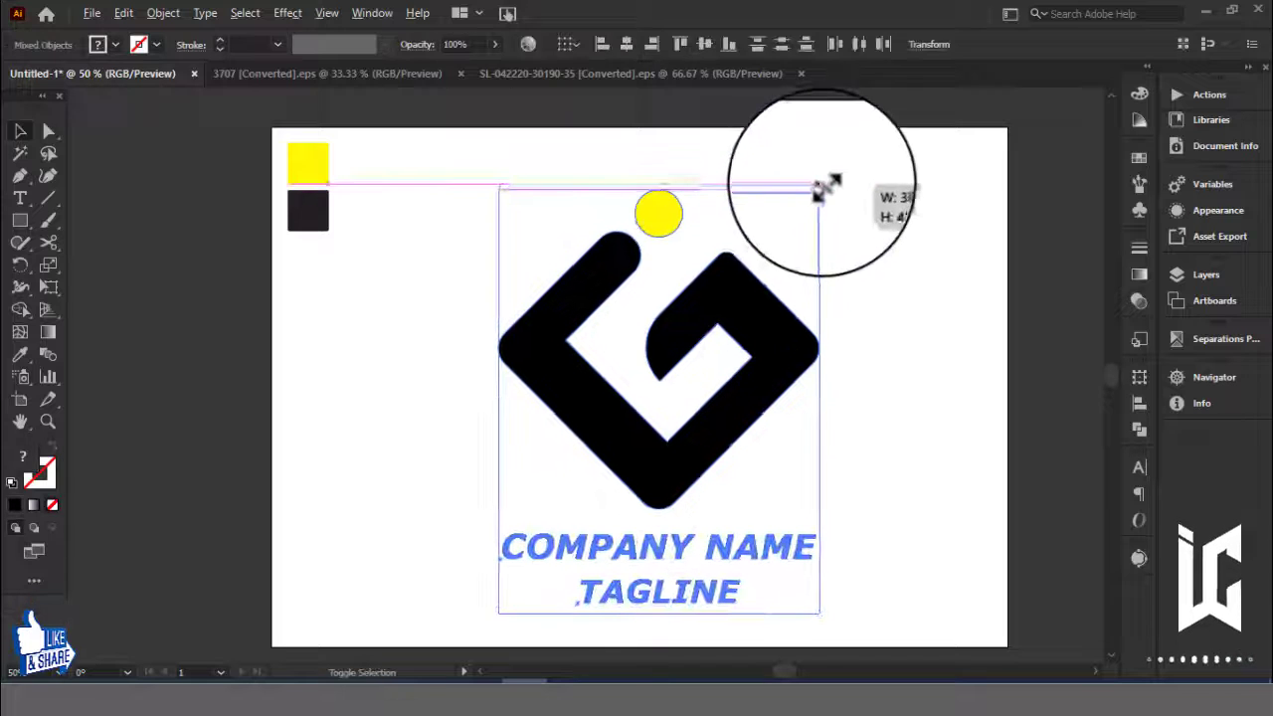
{"action": "left_click_drag", "start_coordinate": [795, 316], "coordinate": [795, 290]}
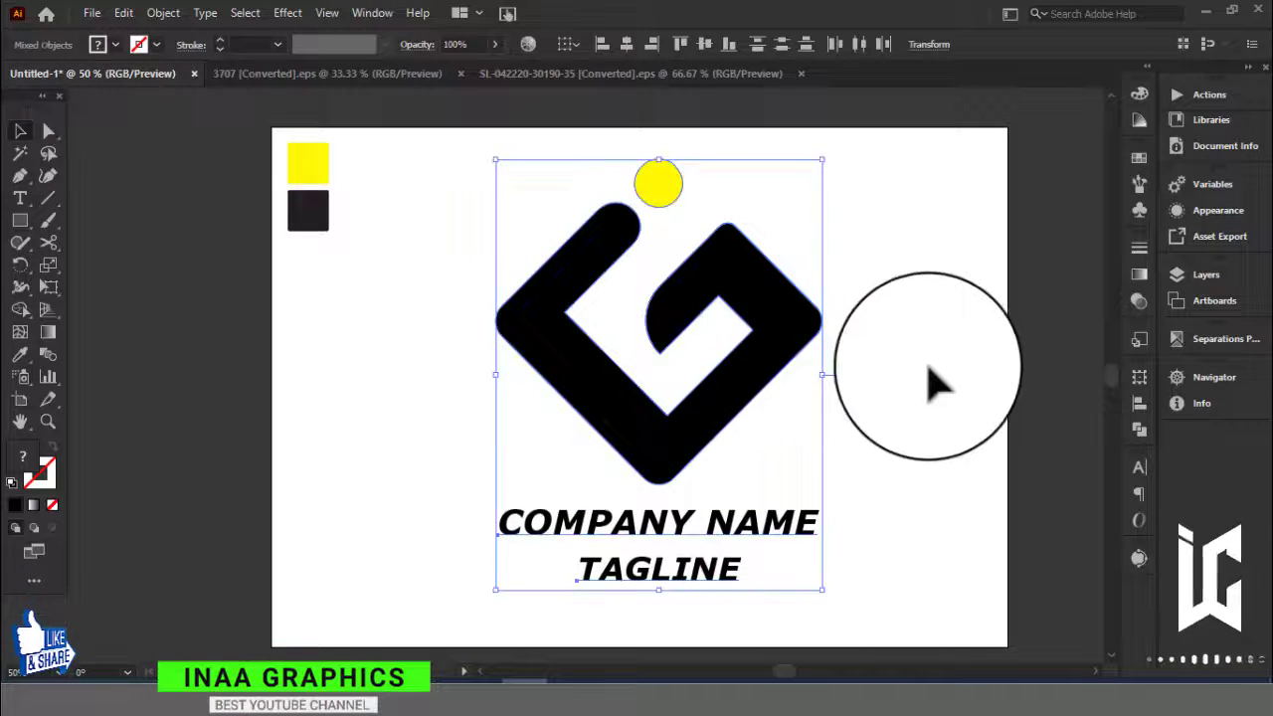
{"action": "left_click", "coordinate": [935, 385]}
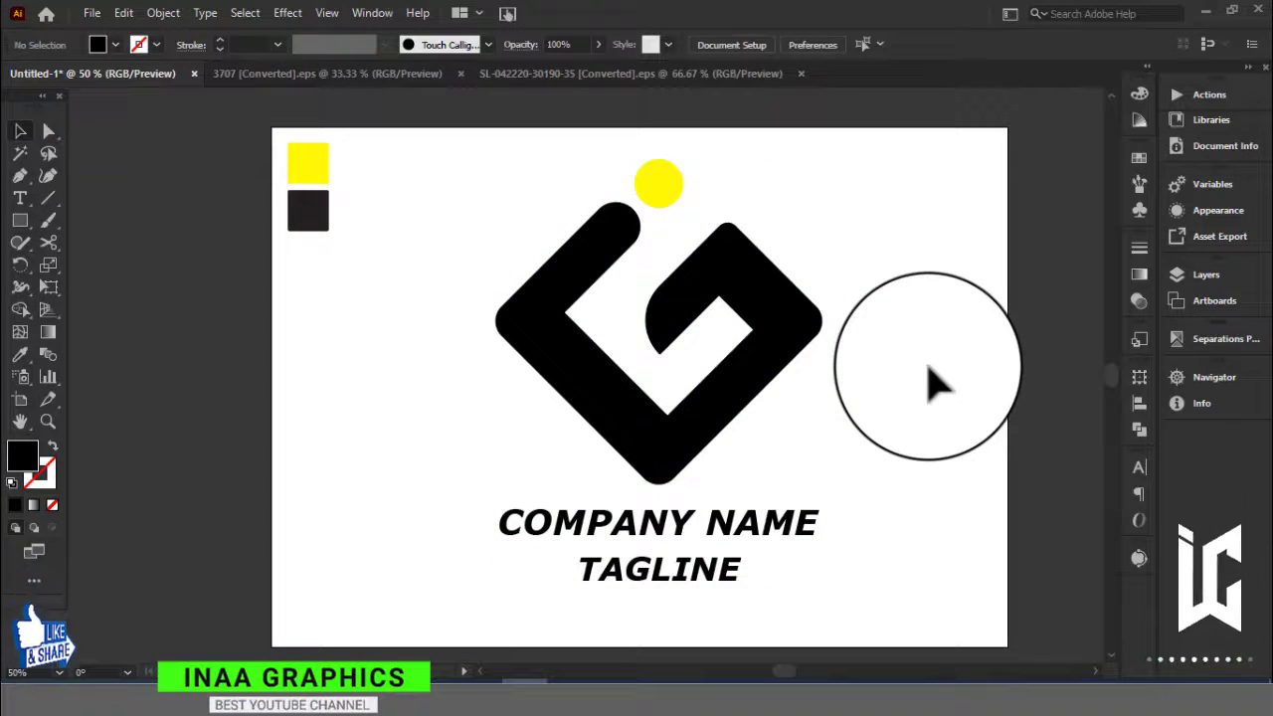